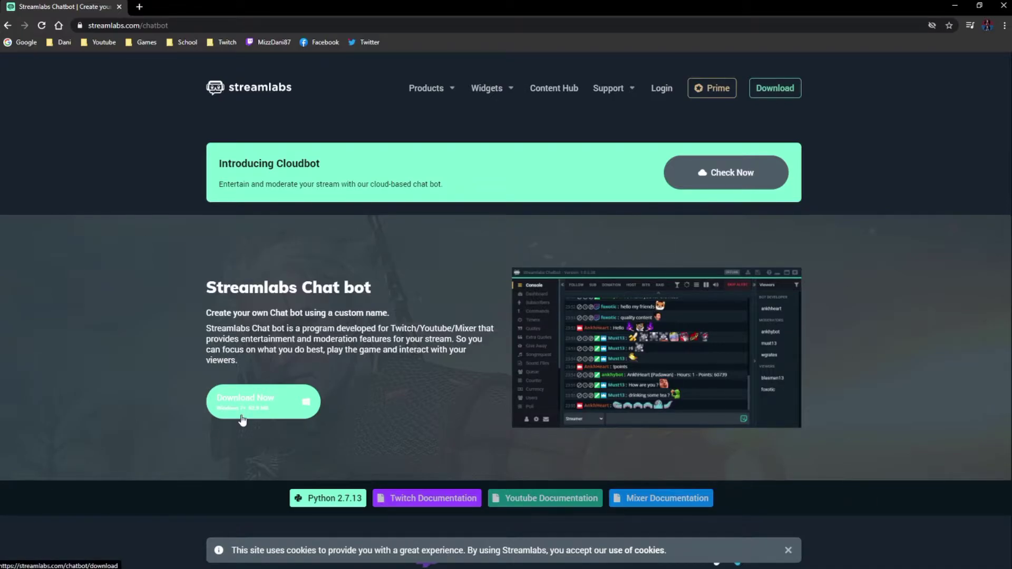
# - Close the Chrome tab to return to the Streamlabs Chatbot console
pyautogui.click(120, 8)
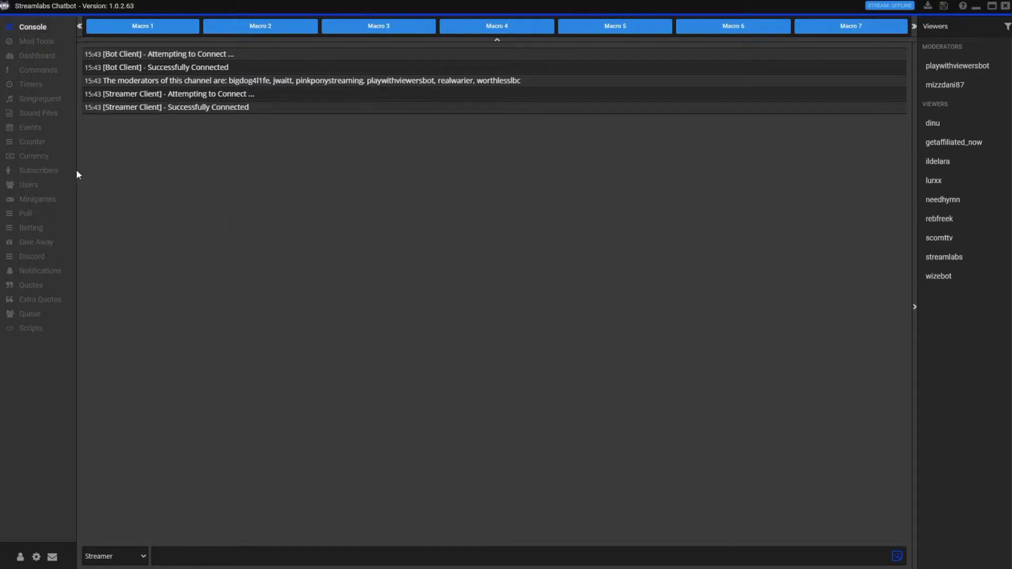
# - Browse the Dashboard, Commands, Queue and Extra Quotes pages, ending back on Commands
pyautogui.click(45, 56)
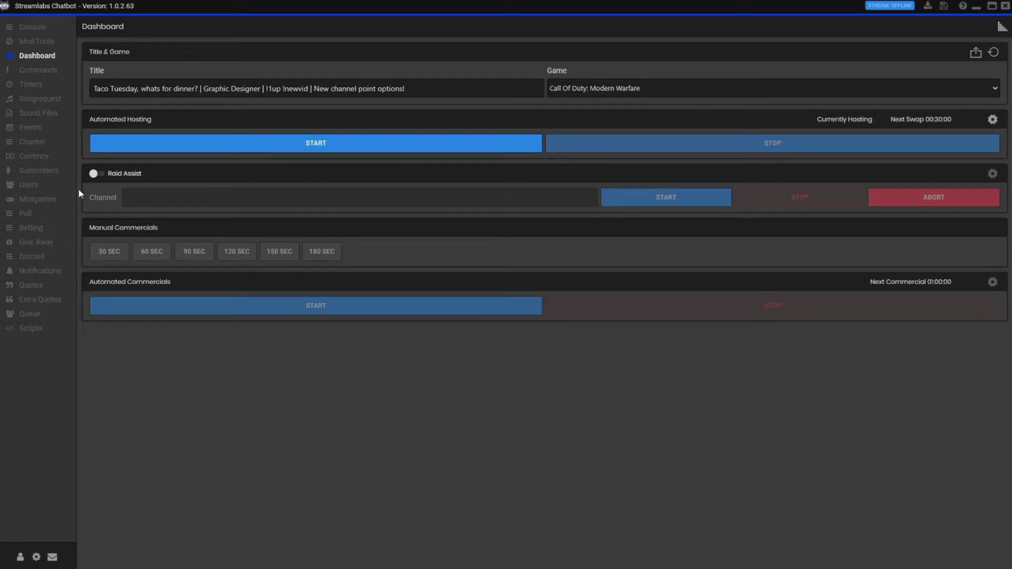
pyautogui.click(47, 78)
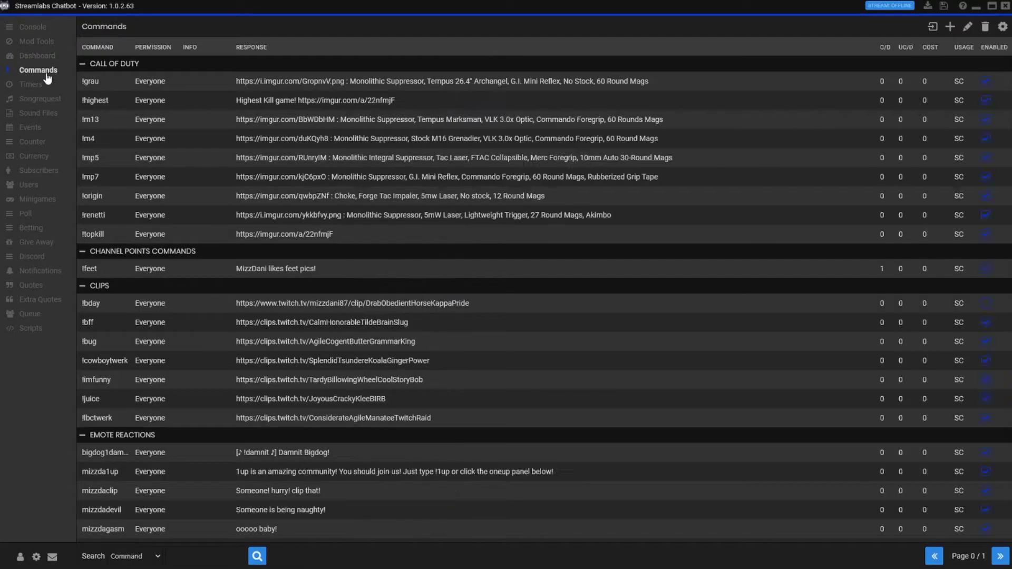
pyautogui.click(32, 313)
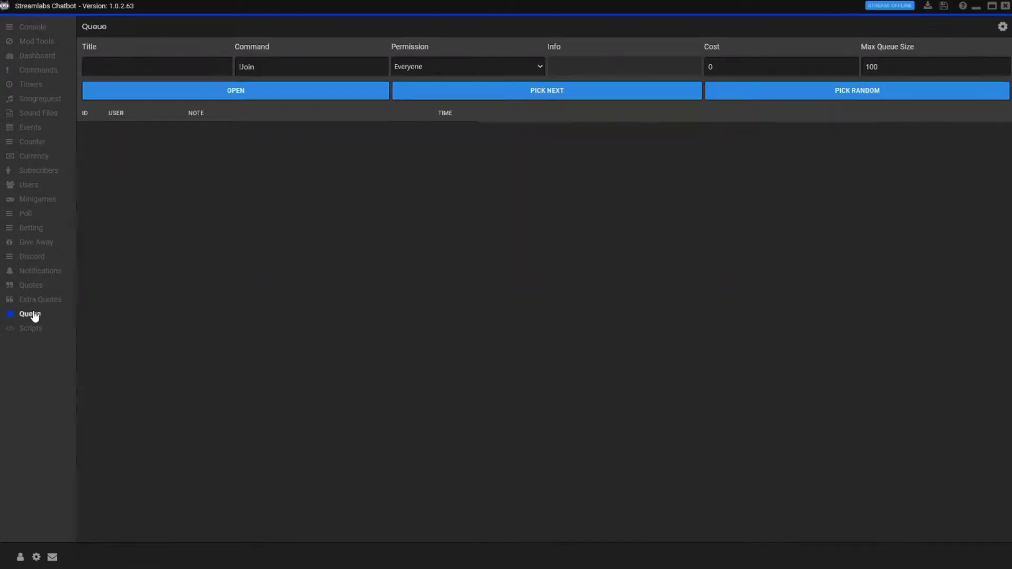
pyautogui.click(32, 315)
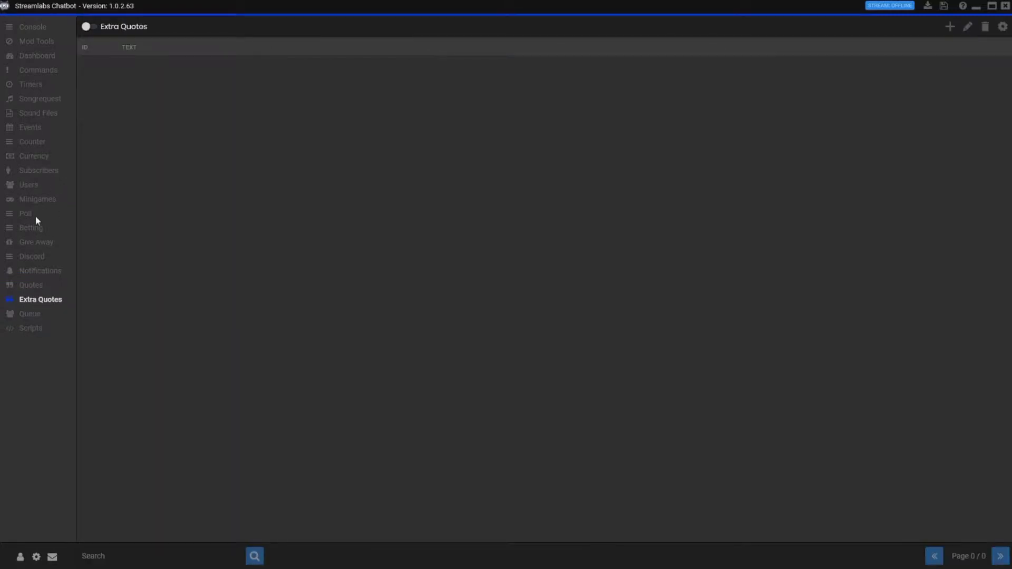
pyautogui.click(36, 72)
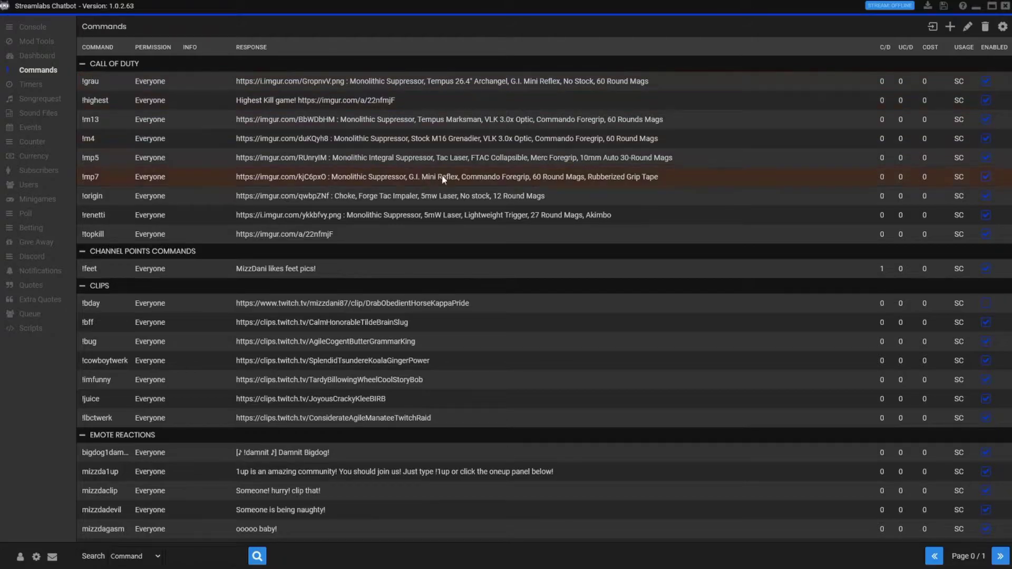
# - Create a new command named !test in the group 'testing command'
pyautogui.click(950, 27)
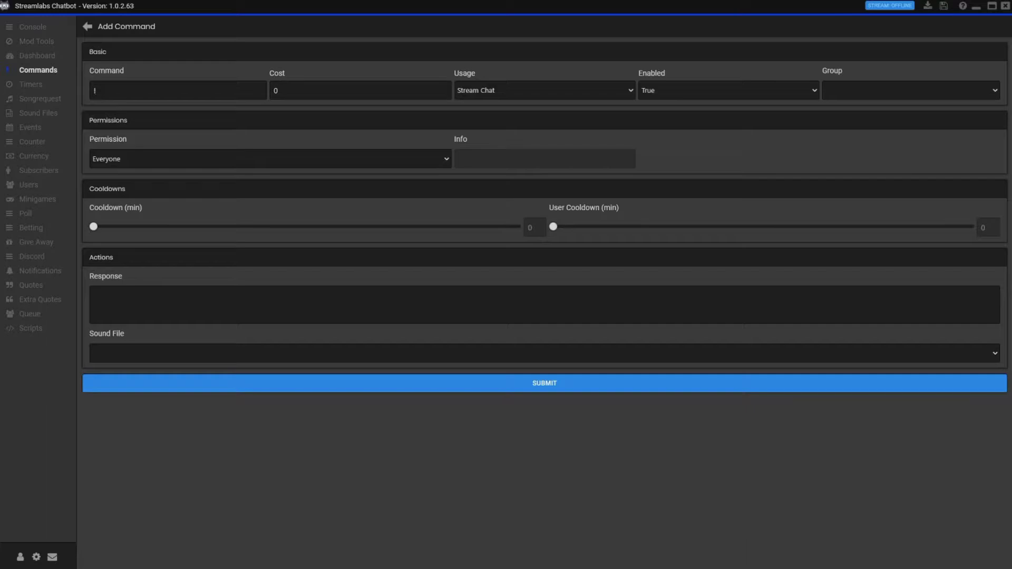
pyautogui.write('test')
pyautogui.click(860, 90)
pyautogui.write('testing command')
# - Review the permission levels and keep the command's permission at Everyone
pyautogui.click(232, 163)
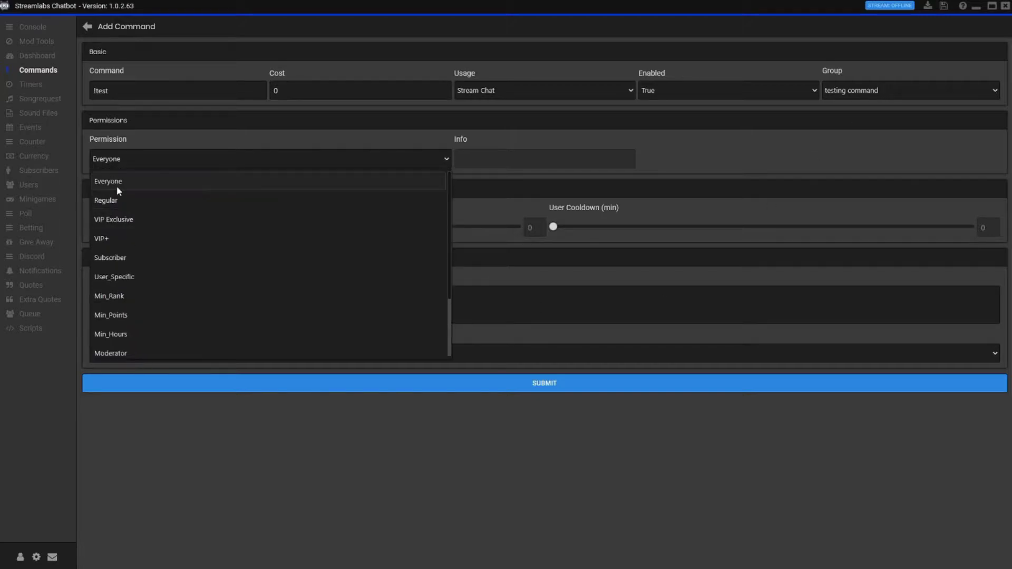
pyautogui.scroll(-2, 156, 233)
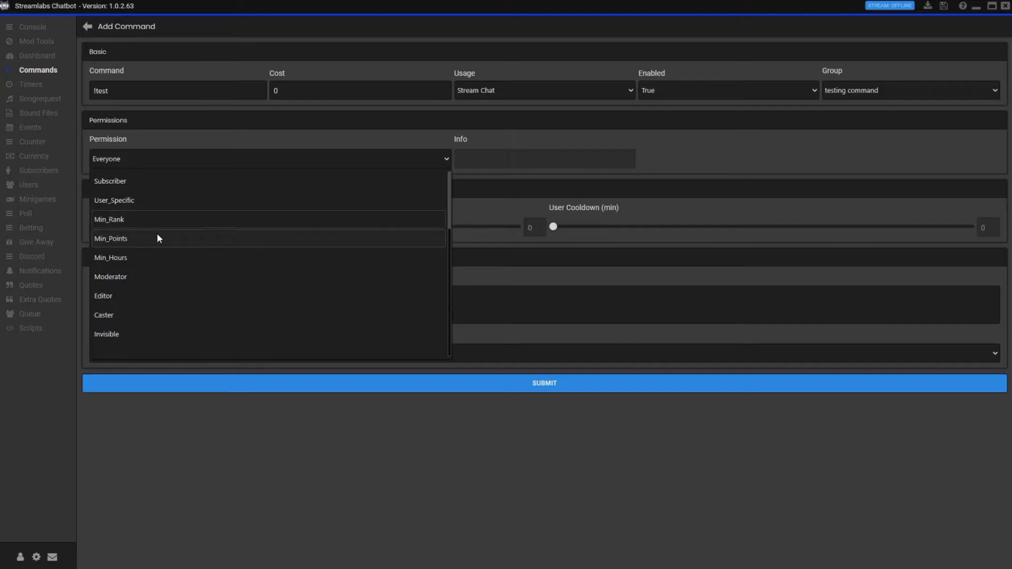
pyautogui.scroll(2, 144, 333)
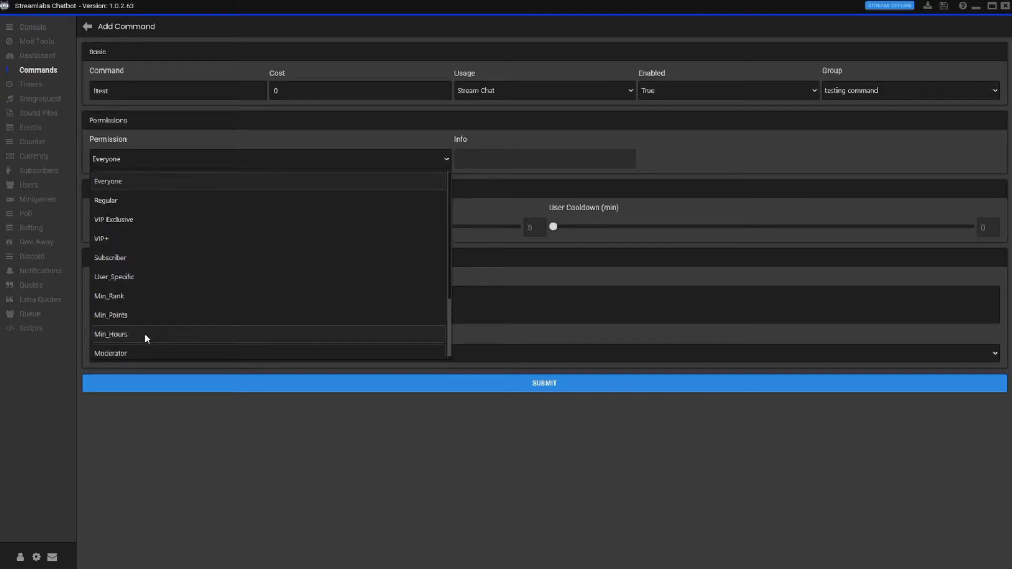
pyautogui.click(146, 181)
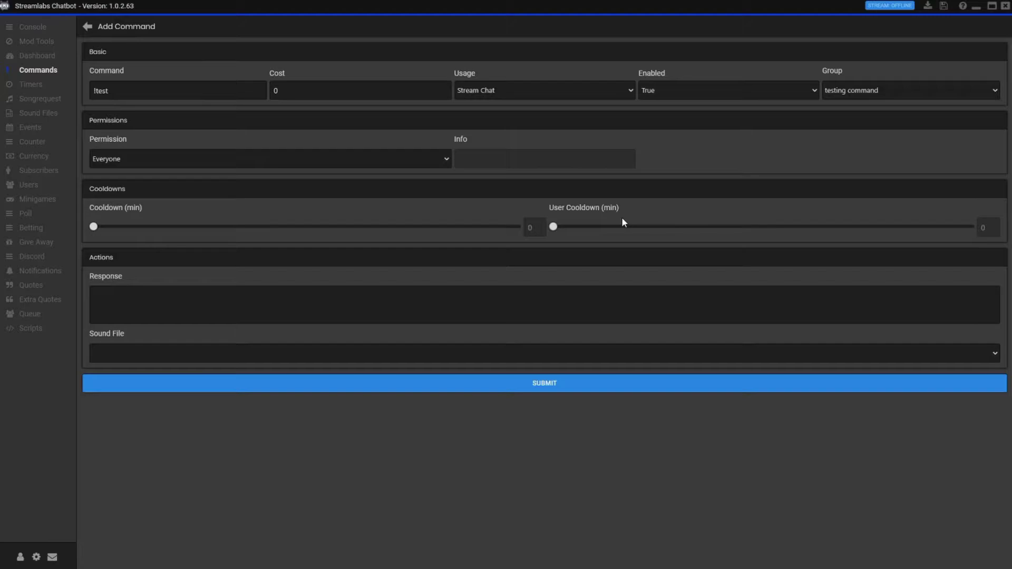
# - Enter 'Hi guys!' as the !test response and leave the sound file blank
pyautogui.click(200, 316)
pyautogui.write('Hi guys!')
pyautogui.click(882, 356)
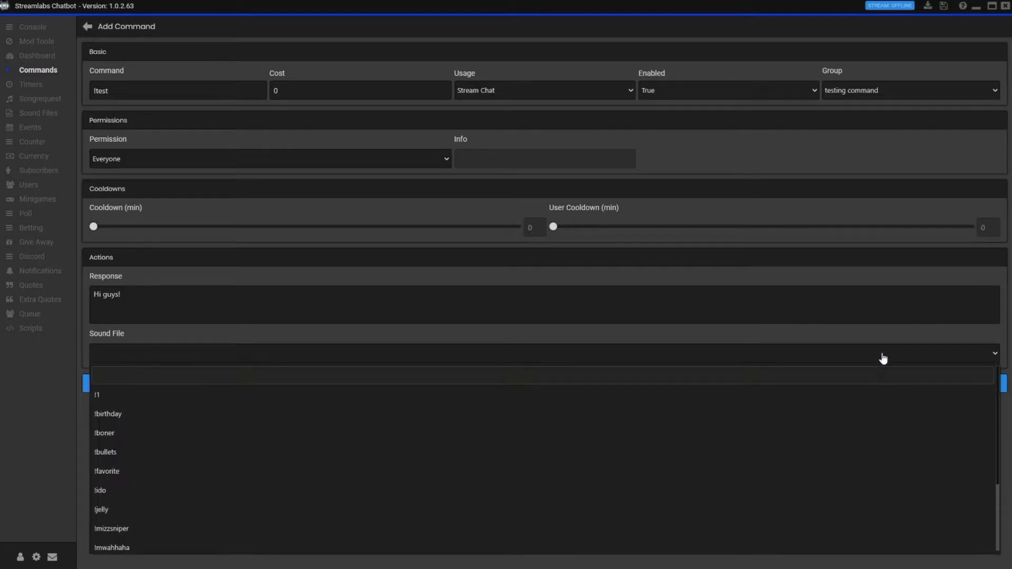
pyautogui.scroll(-2, 245, 467)
pyautogui.scroll(3, 246, 466)
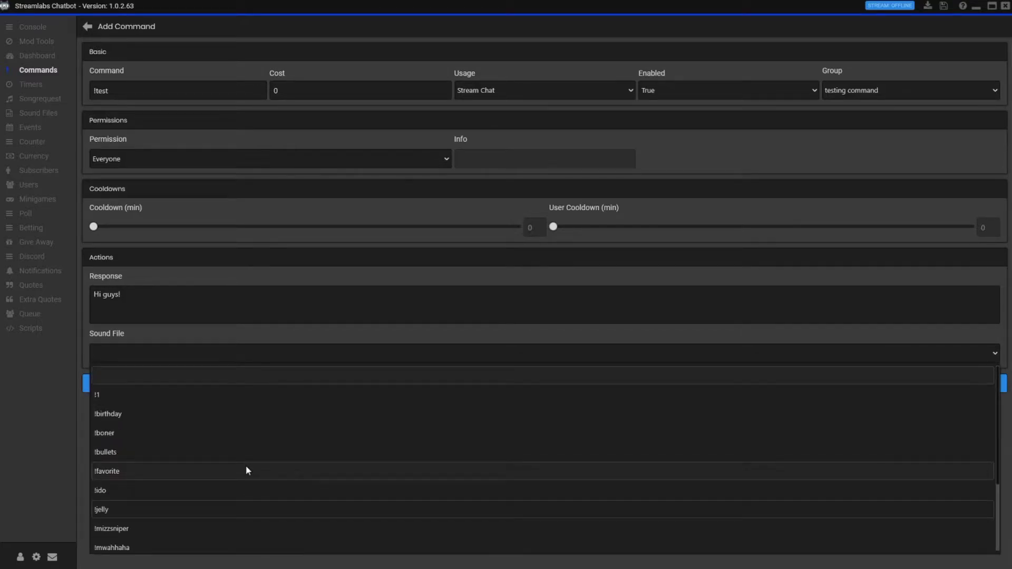
pyautogui.click(260, 373)
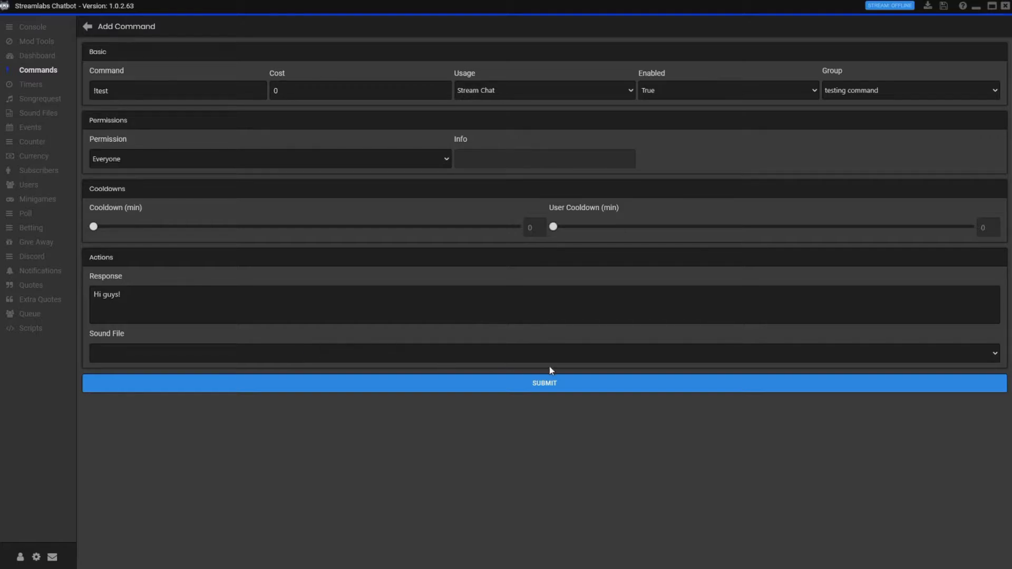
# - Save the !test command, then collapse the CALL OF DUTY and CHANNEL POINTS COMMANDS groups
pyautogui.click(537, 385)
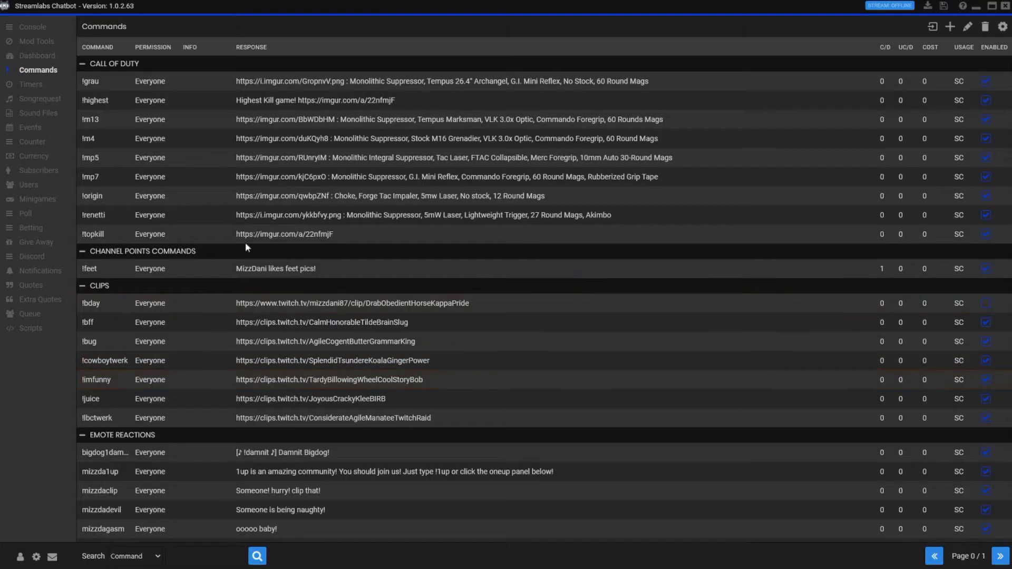
pyautogui.click(82, 63)
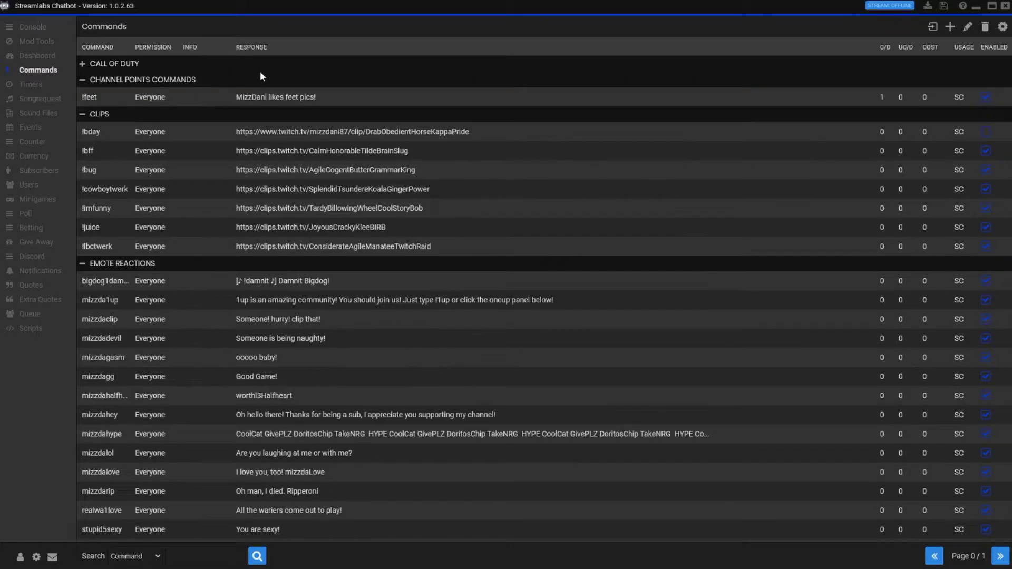
pyautogui.click(82, 80)
pyautogui.click(82, 80)
pyautogui.click(83, 80)
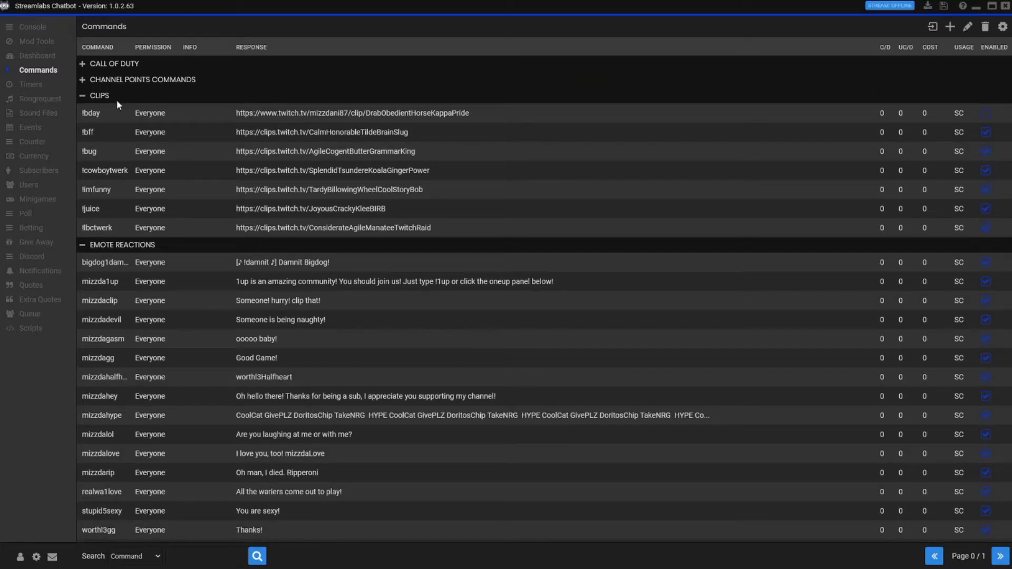
# - Collapse the CLIPS, EMOTE REACTIONS, GAMES and GENERAL command groups
pyautogui.click(83, 96)
pyautogui.click(81, 110)
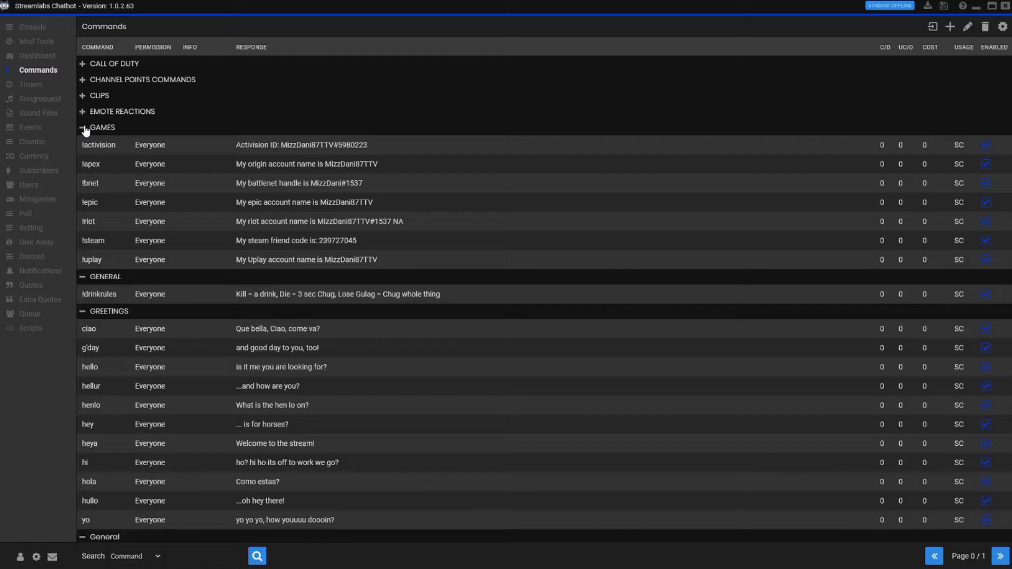
pyautogui.click(96, 113)
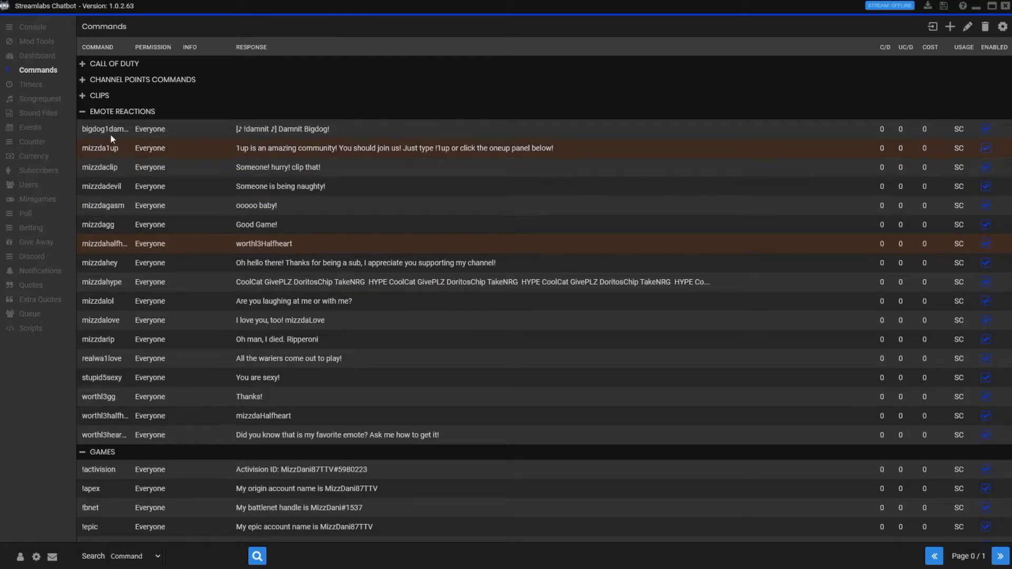
pyautogui.click(100, 113)
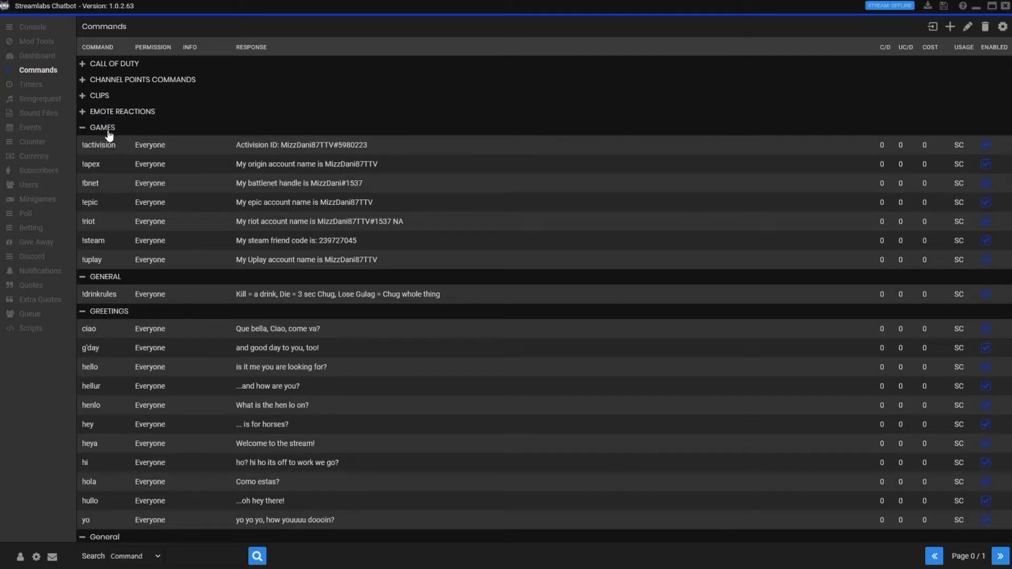
pyautogui.click(105, 128)
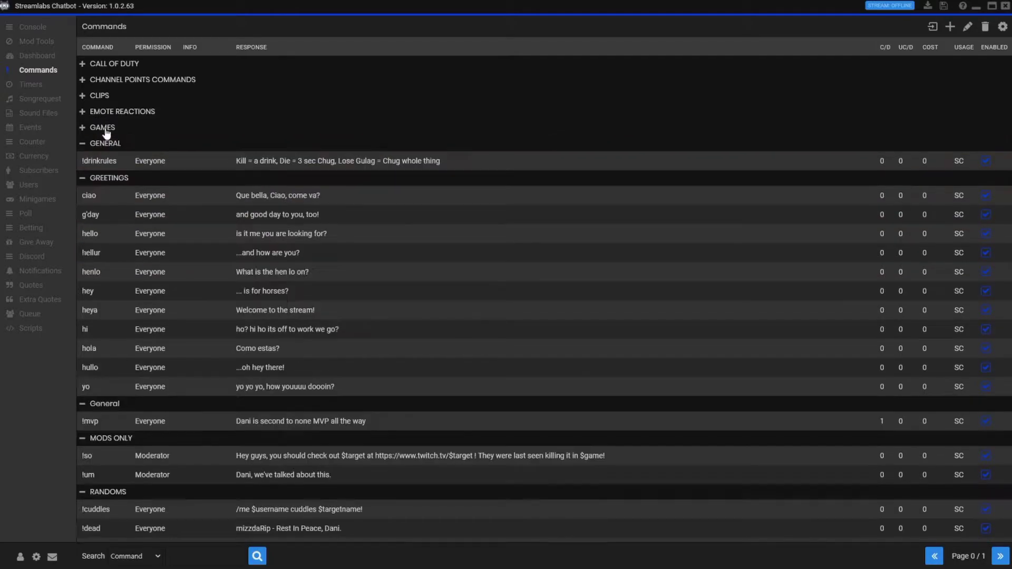
pyautogui.click(105, 144)
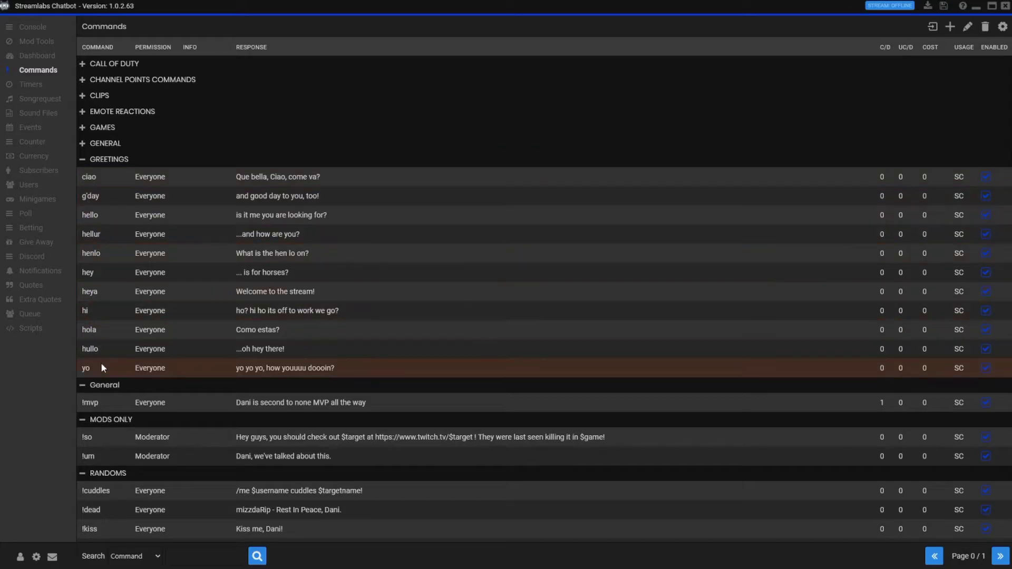
# - Collapse GREETINGS and move the !mvp command into the CHANNEL POINTS COMMANDS group
pyautogui.click(104, 160)
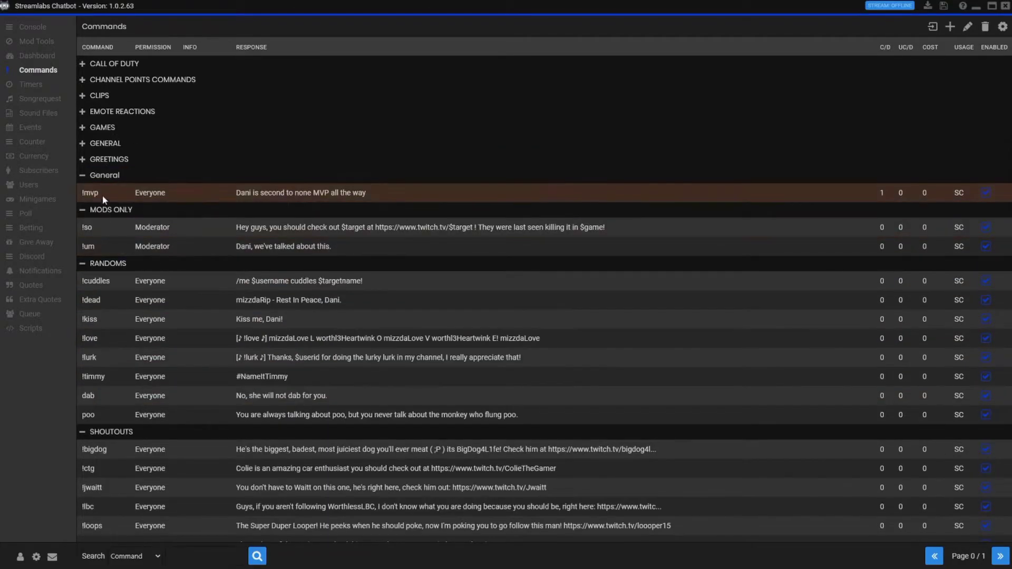
pyautogui.rightClick(253, 193)
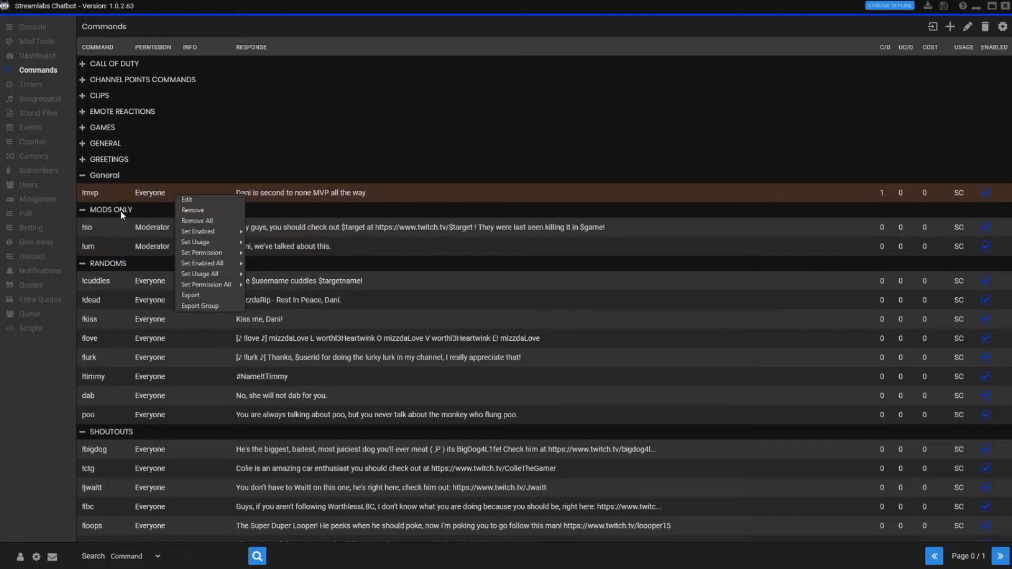
pyautogui.click(203, 200)
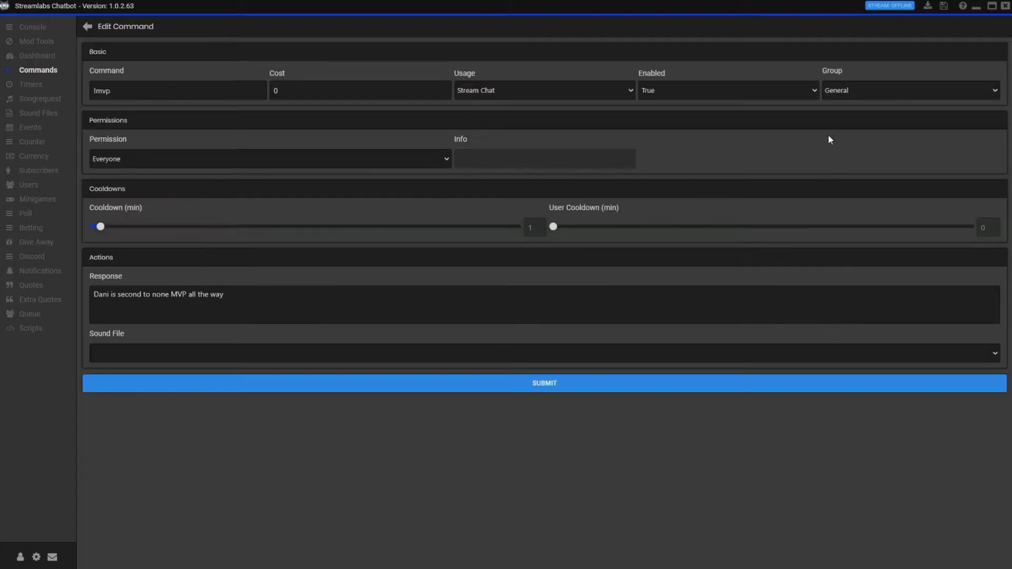
pyautogui.click(907, 87)
pyautogui.click(883, 233)
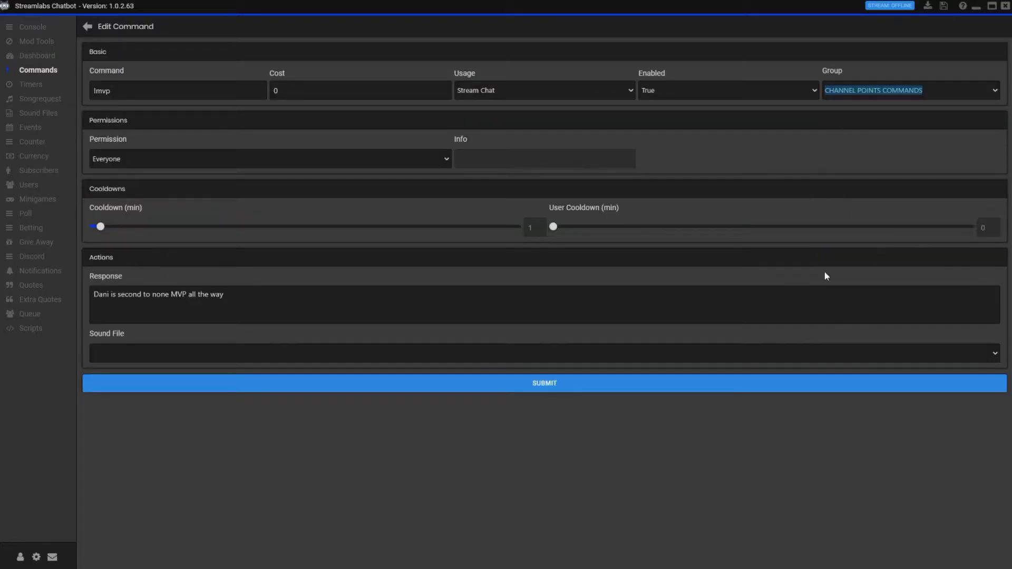
pyautogui.click(582, 392)
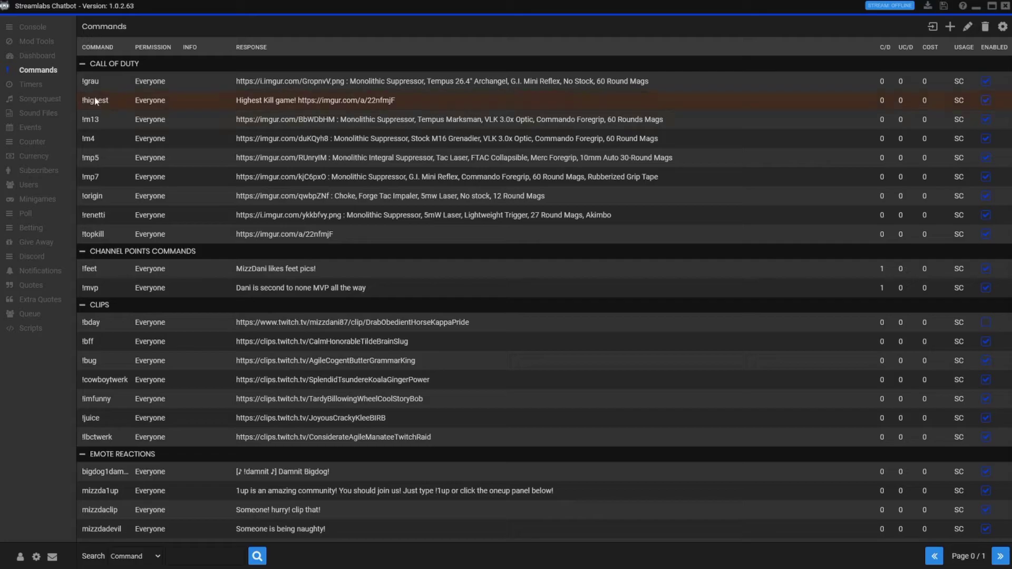
# - Collapse the CHANNEL POINTS, CLIPS, EMOTE REACTIONS, CALL OF DUTY, GENERAL, GREETINGS and MODS ONLY groups
pyautogui.scroll(-3, 188, 379)
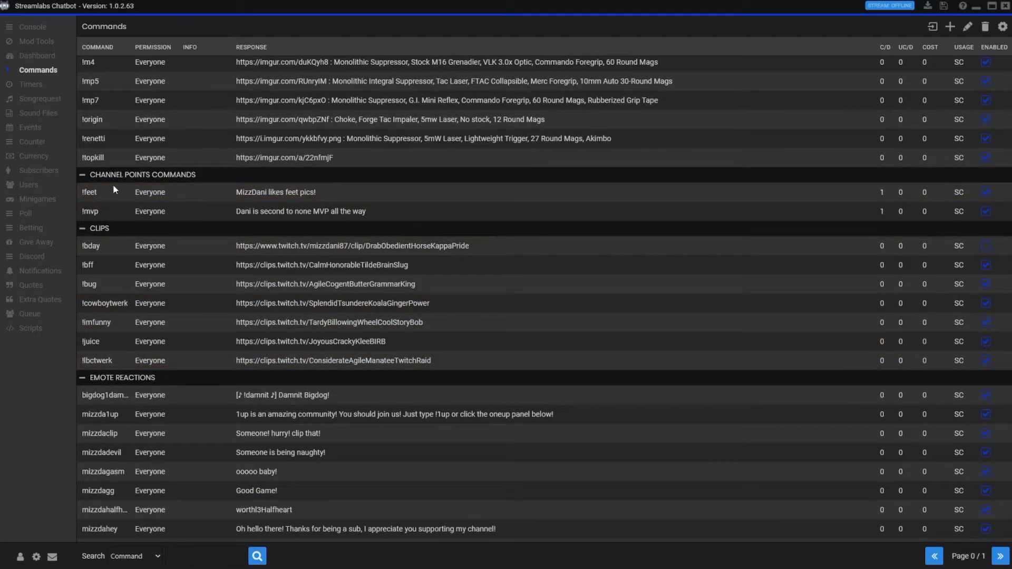
pyautogui.click(103, 179)
pyautogui.click(98, 192)
pyautogui.click(93, 208)
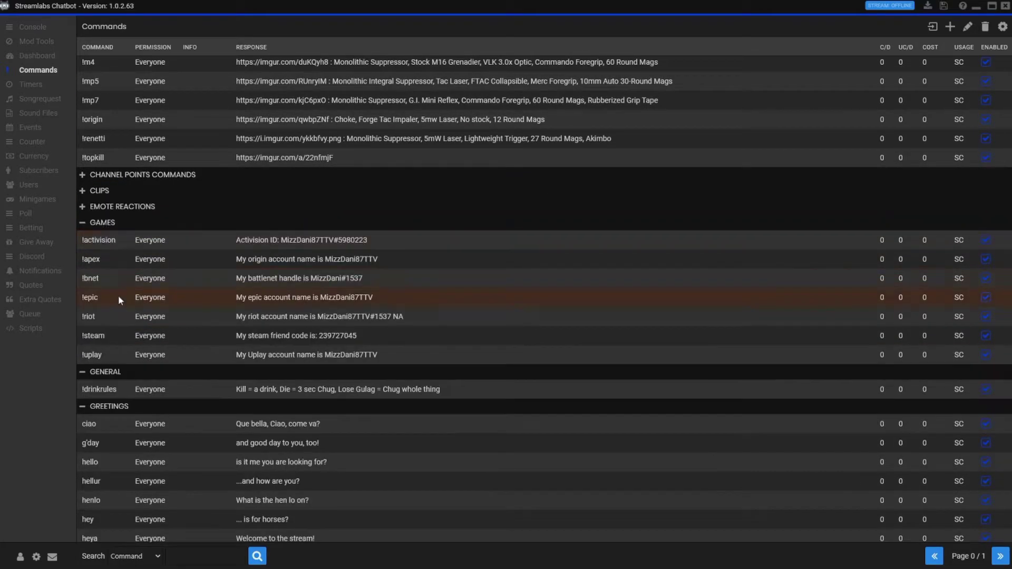
pyautogui.scroll(3, 115, 78)
pyautogui.click(111, 64)
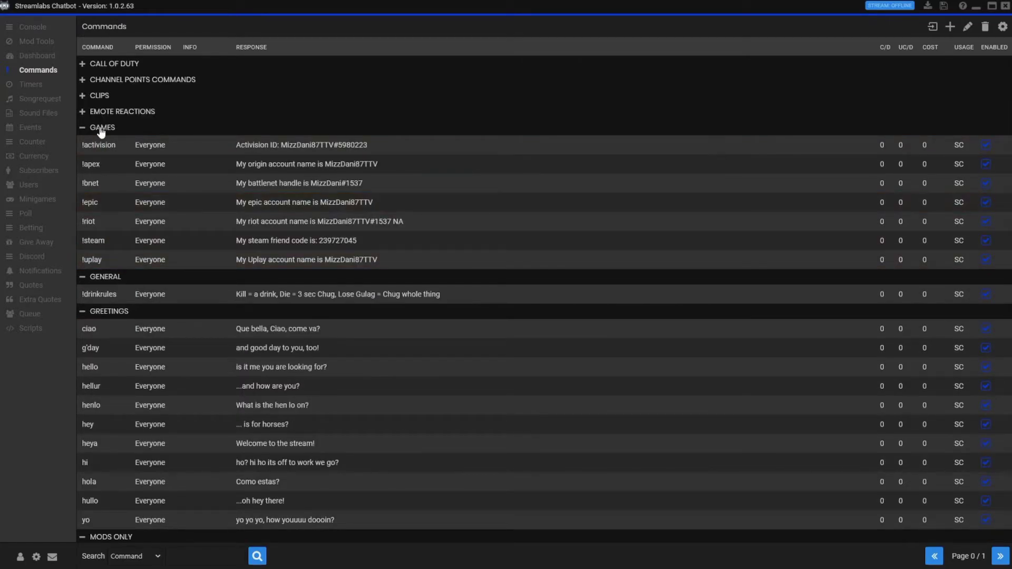
pyautogui.click(100, 128)
pyautogui.click(103, 144)
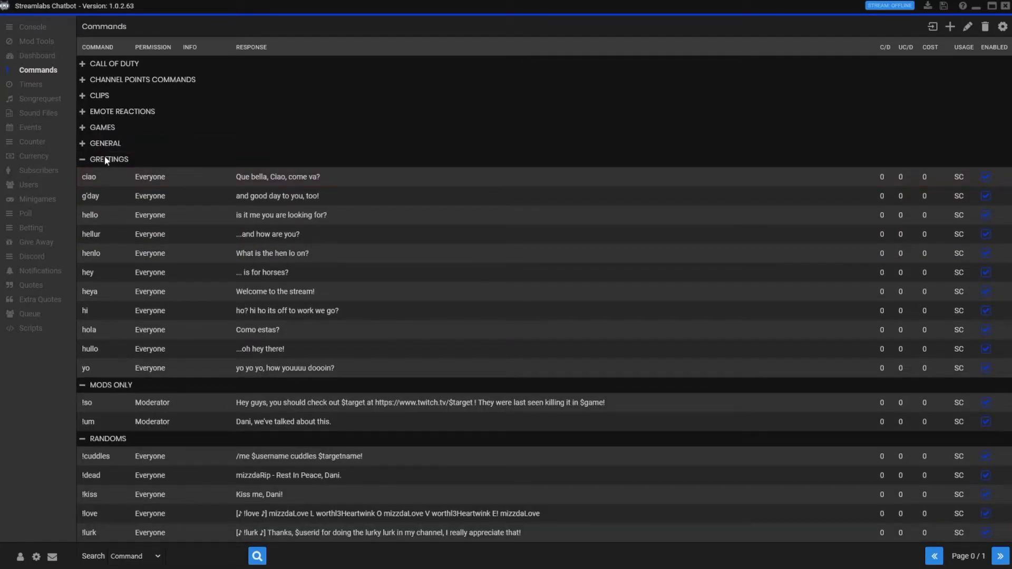
pyautogui.click(105, 160)
pyautogui.click(110, 178)
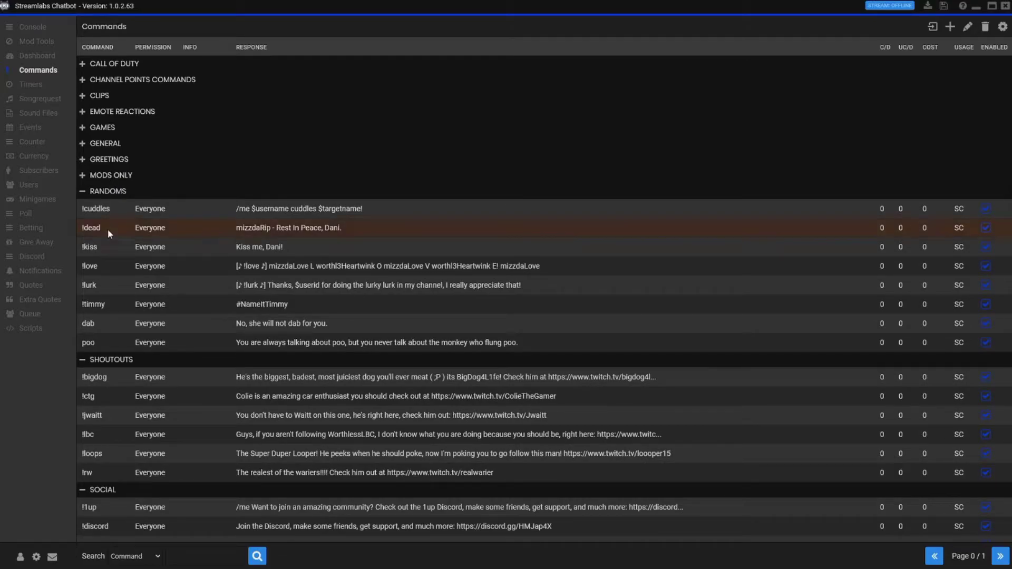
# - Go to the last page of commands and select the !test command
pyautogui.scroll(-5, 122, 324)
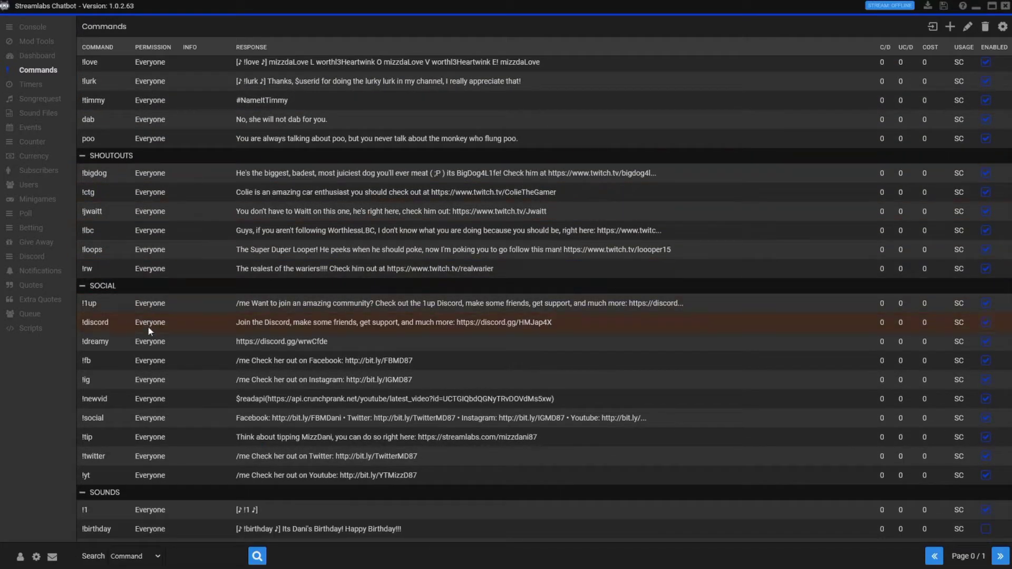
pyautogui.scroll(-3, 121, 293)
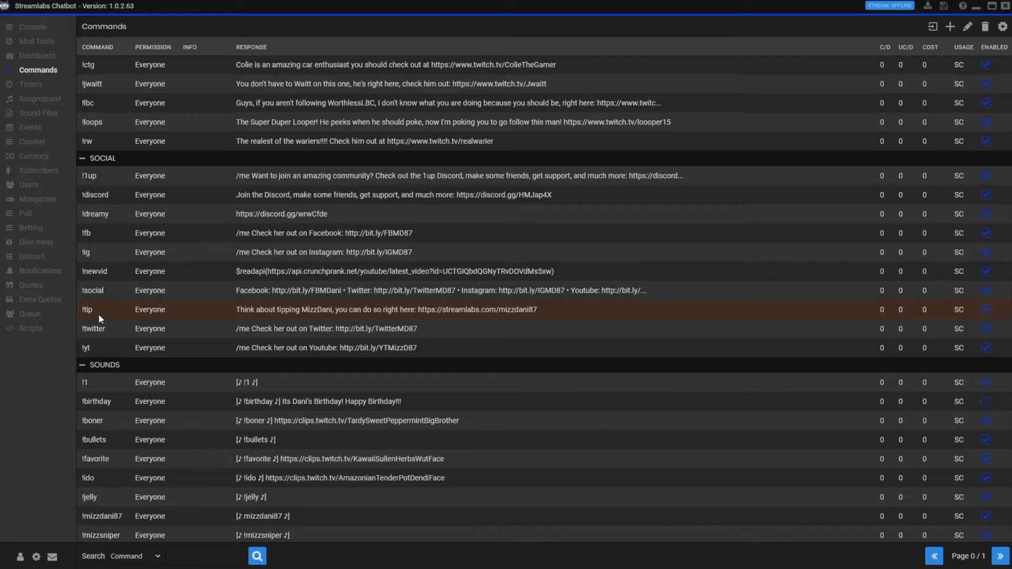
pyautogui.scroll(-3, 162, 350)
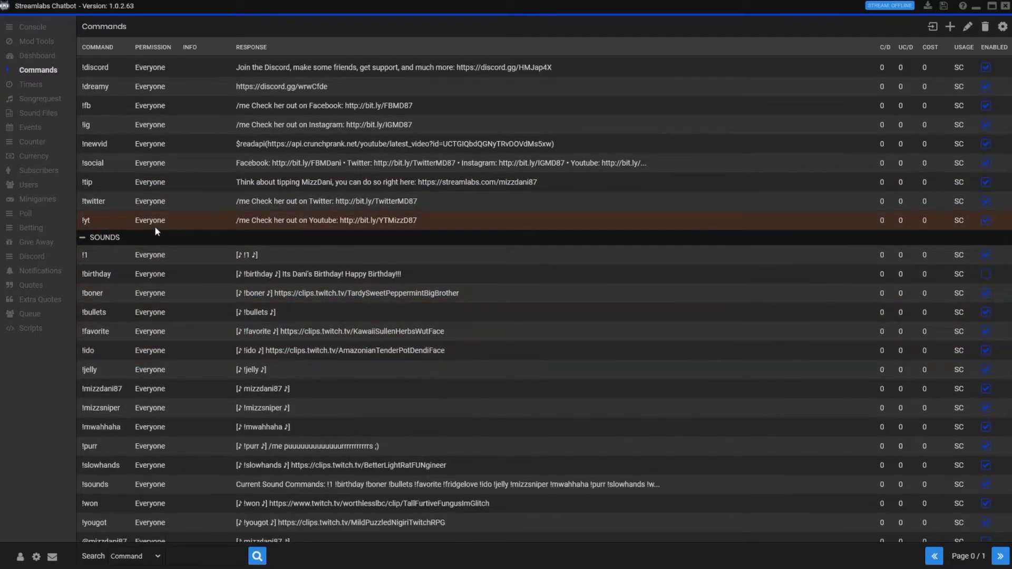
pyautogui.scroll(-2, 155, 230)
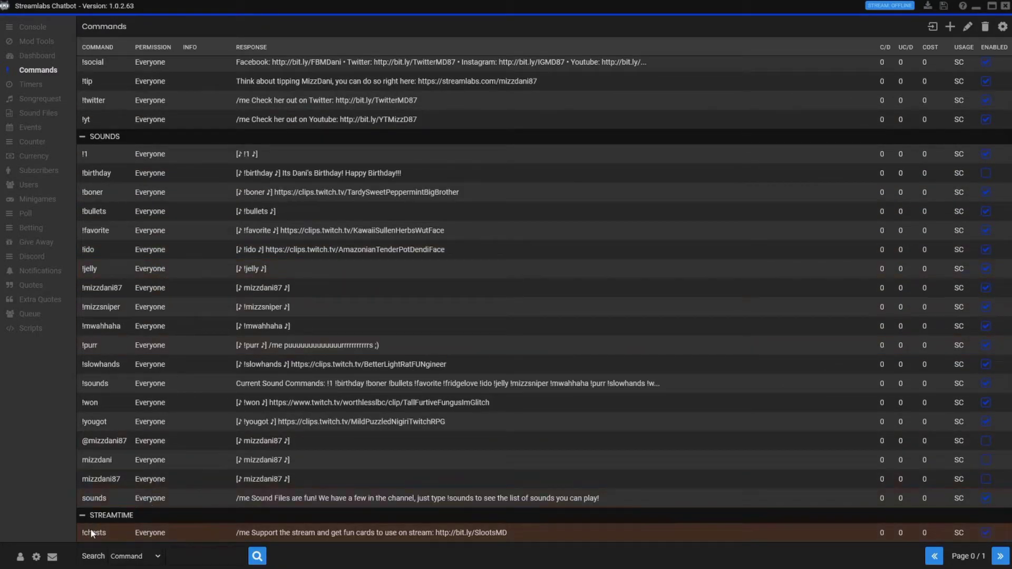
pyautogui.click(1000, 556)
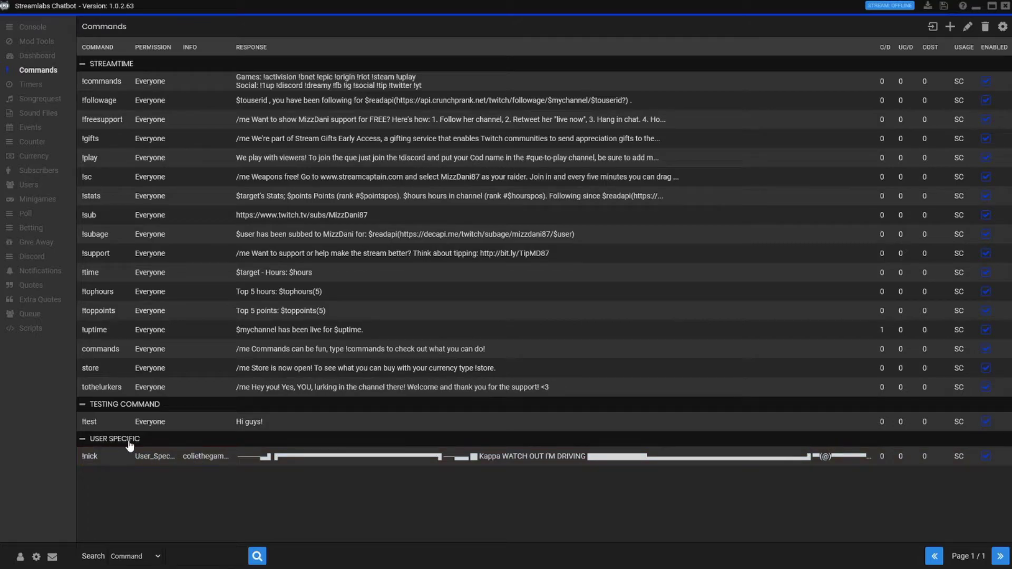
pyautogui.click(91, 424)
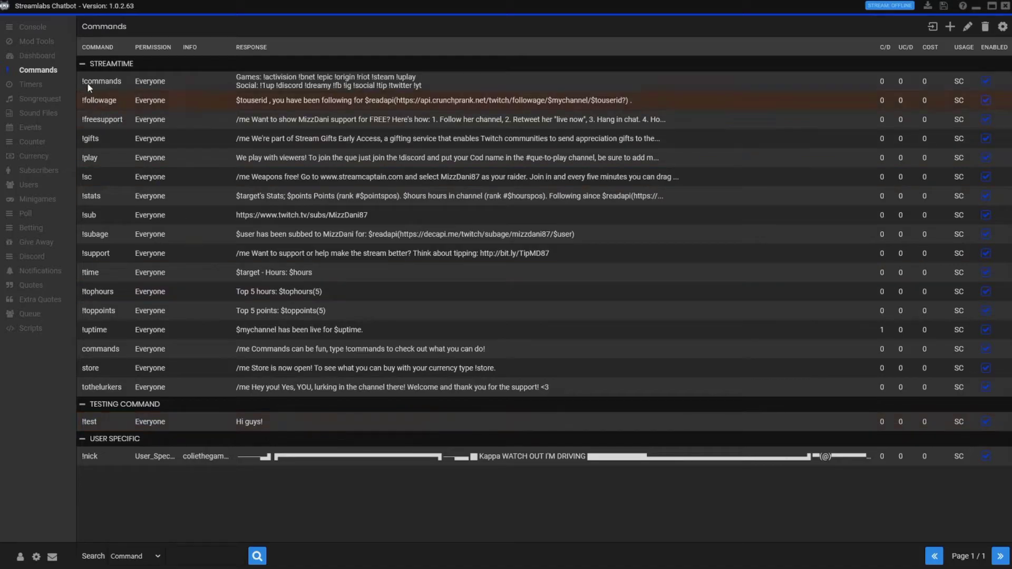
# - Send !test in the console chat, then view the Timers list
pyautogui.click(32, 27)
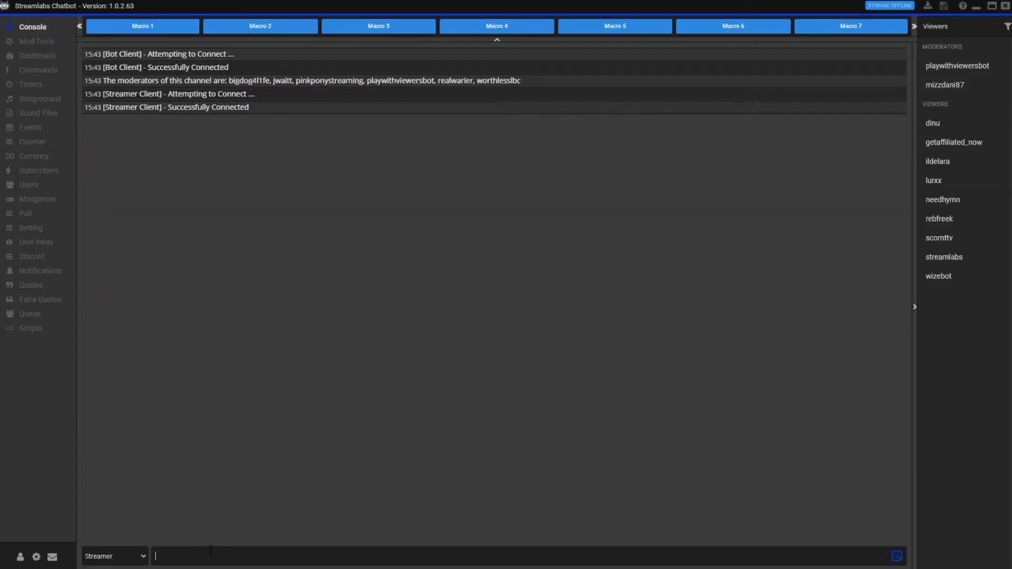
pyautogui.click(157, 556)
pyautogui.write('!test')
pyautogui.press('Return')
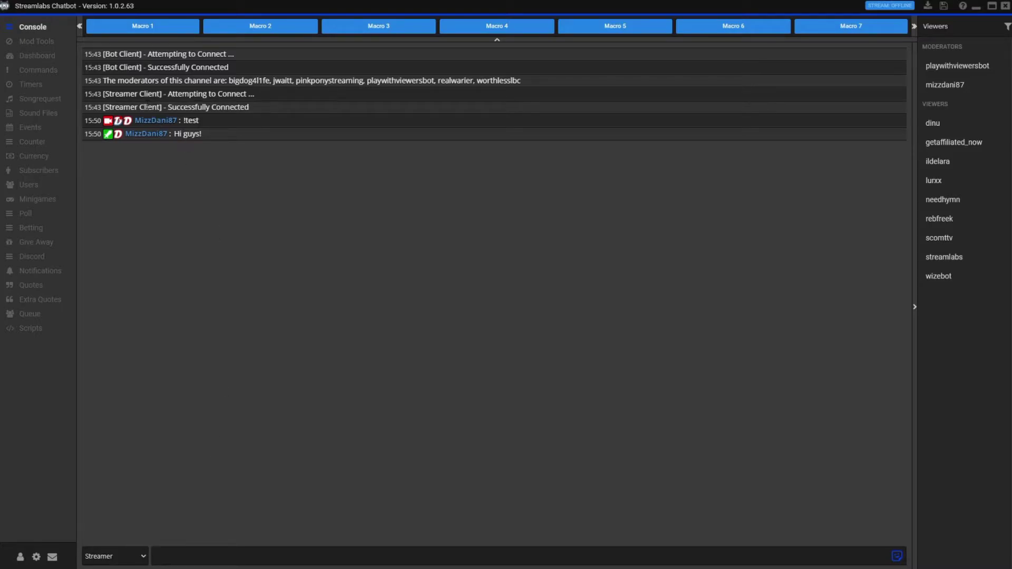
pyautogui.click(35, 90)
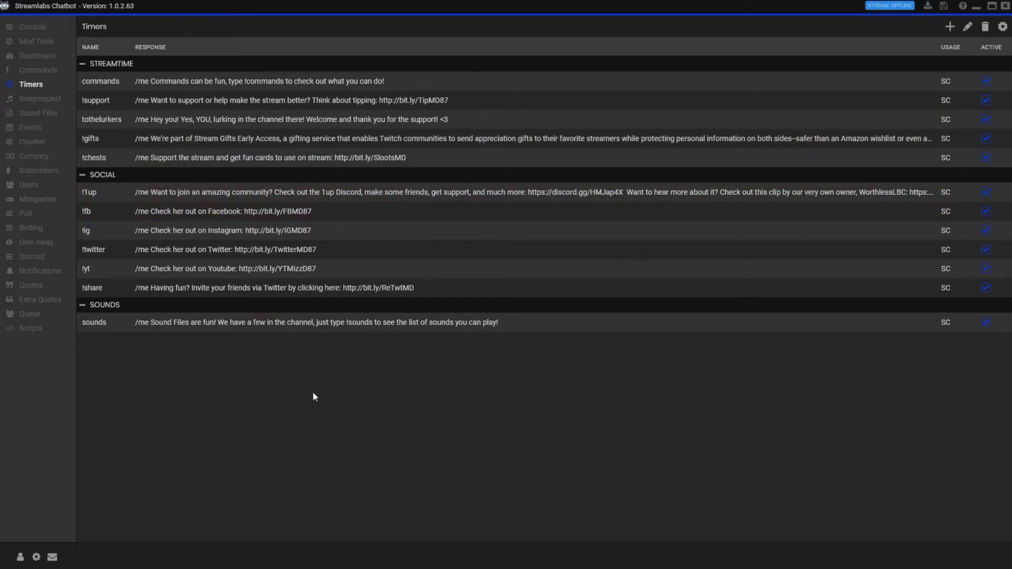
# - Review the global timer settings, then go to the Songrequest page
pyautogui.click(1002, 27)
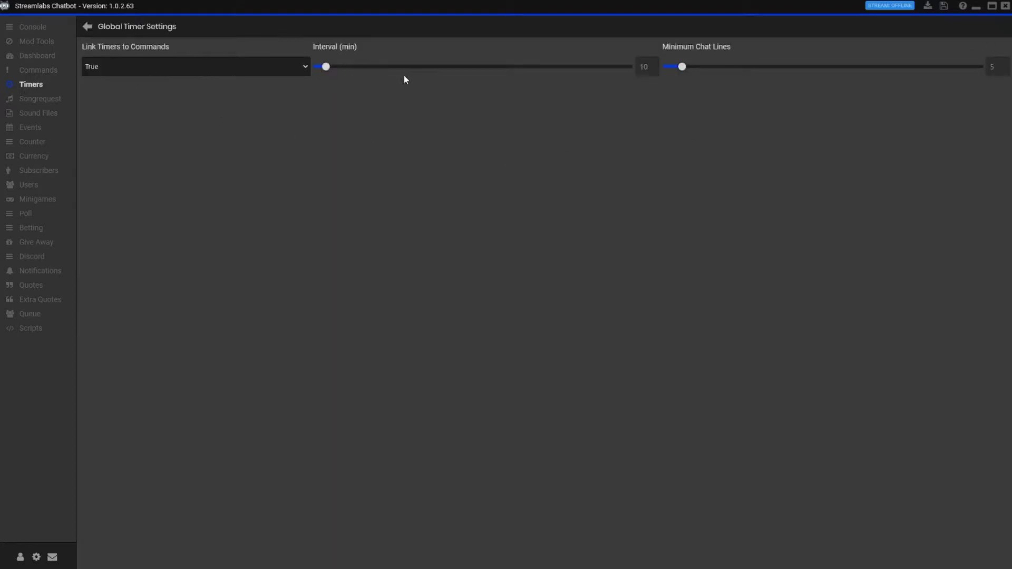
pyautogui.click(87, 26)
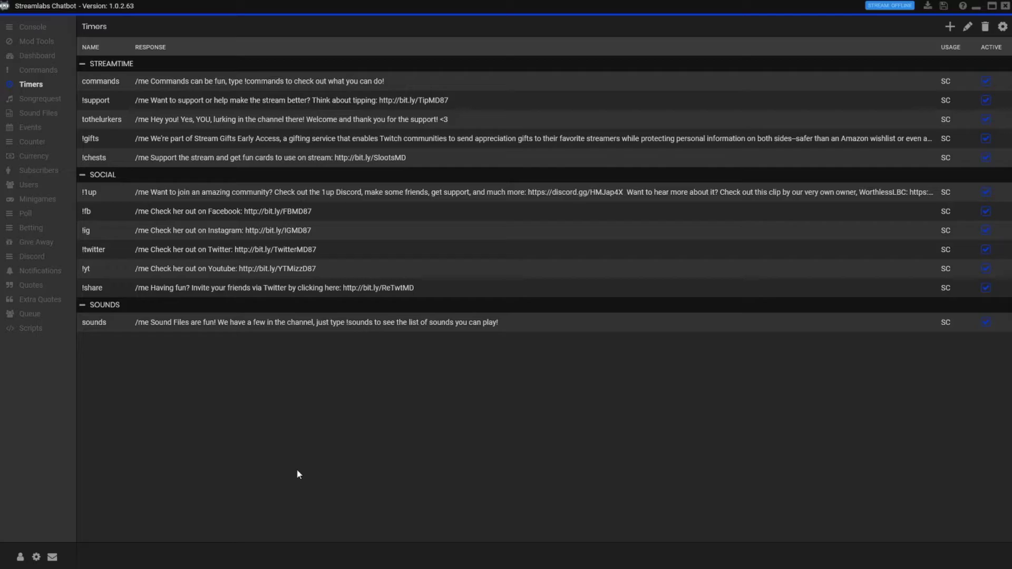
pyautogui.click(54, 101)
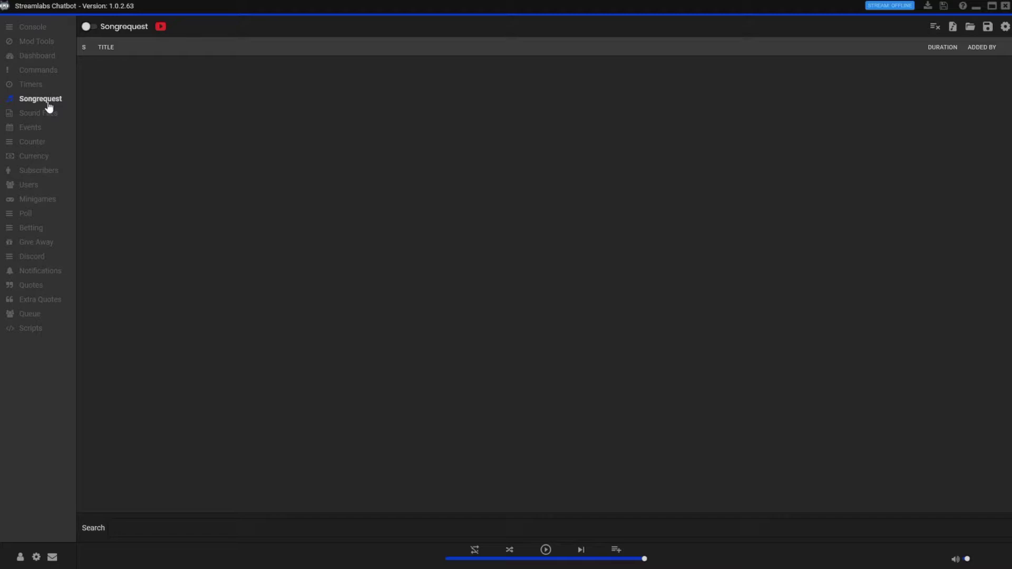
# - In Sound Files, start a new sound named !testsound
pyautogui.click(36, 115)
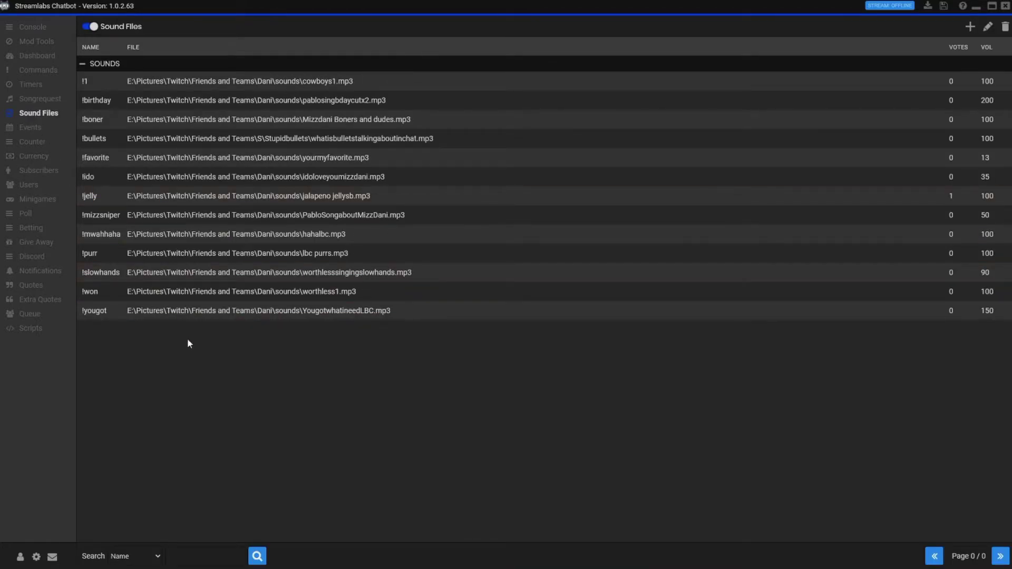
pyautogui.rightClick(244, 83)
pyautogui.click(890, 204)
pyautogui.click(970, 28)
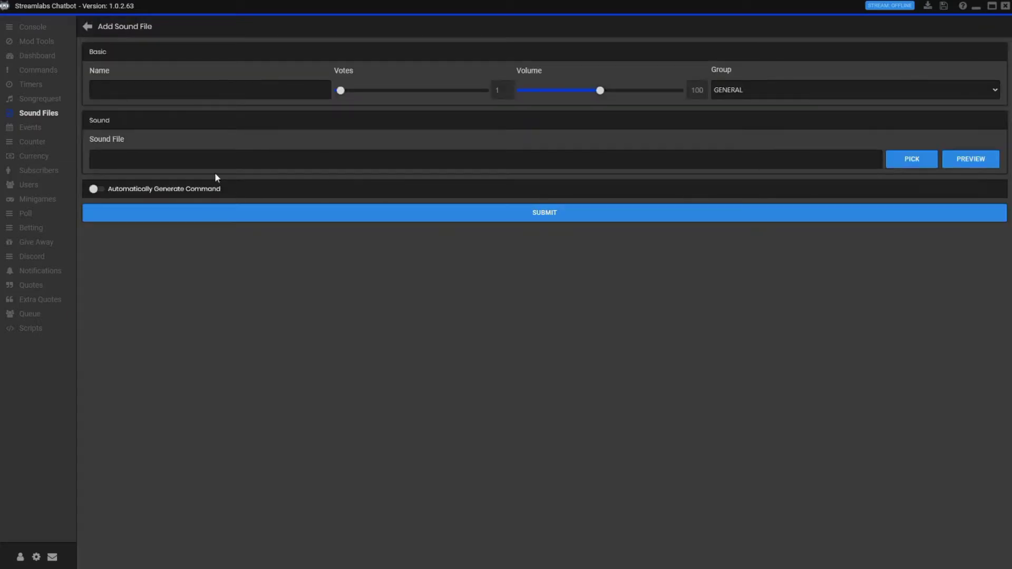
pyautogui.click(144, 94)
pyautogui.write('!testsound')
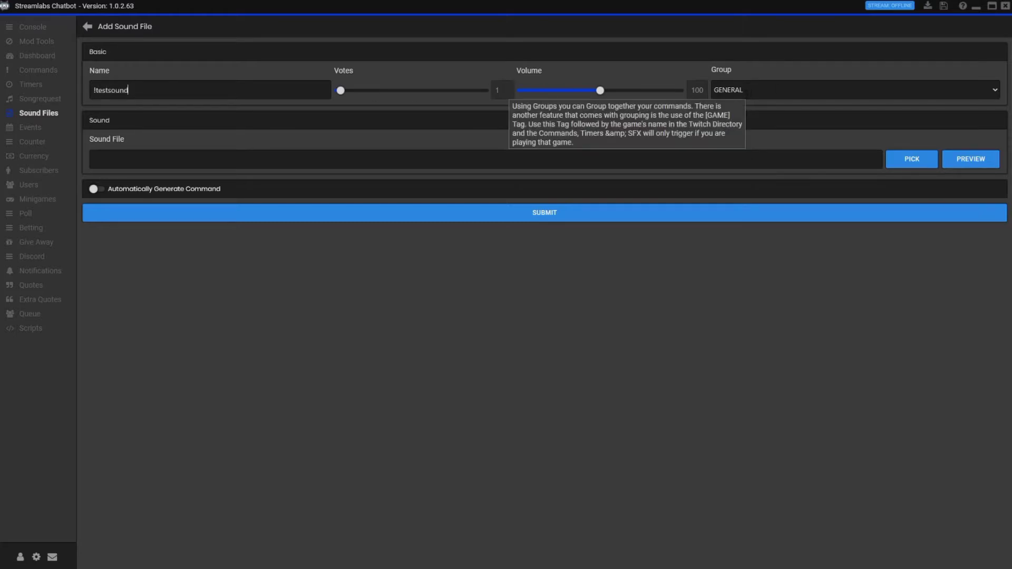
# - Put !testsound in SOUNDS with damn_it.mp3, auto-generate its command, and save
pyautogui.click(741, 95)
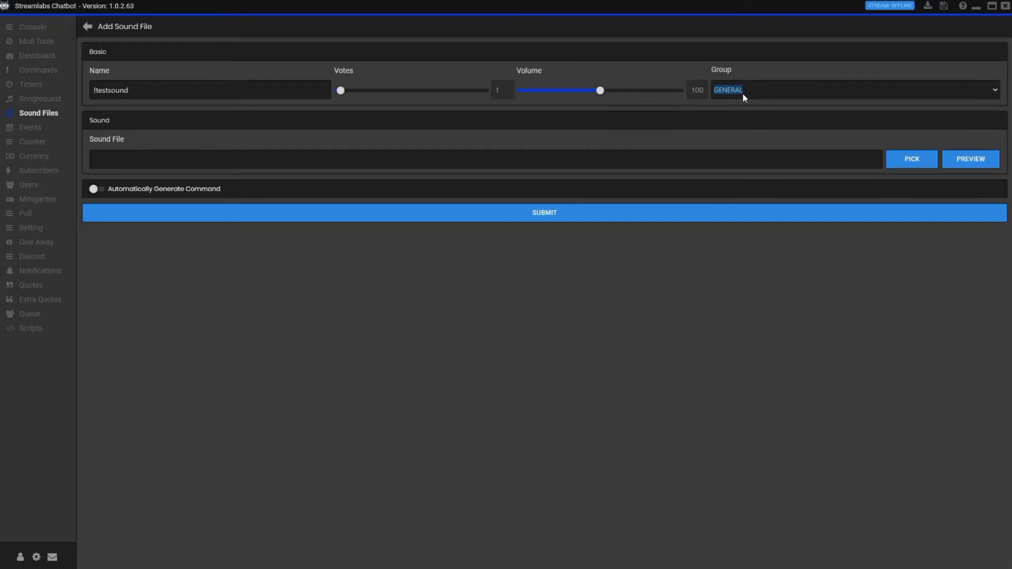
pyautogui.click(995, 93)
pyautogui.click(763, 109)
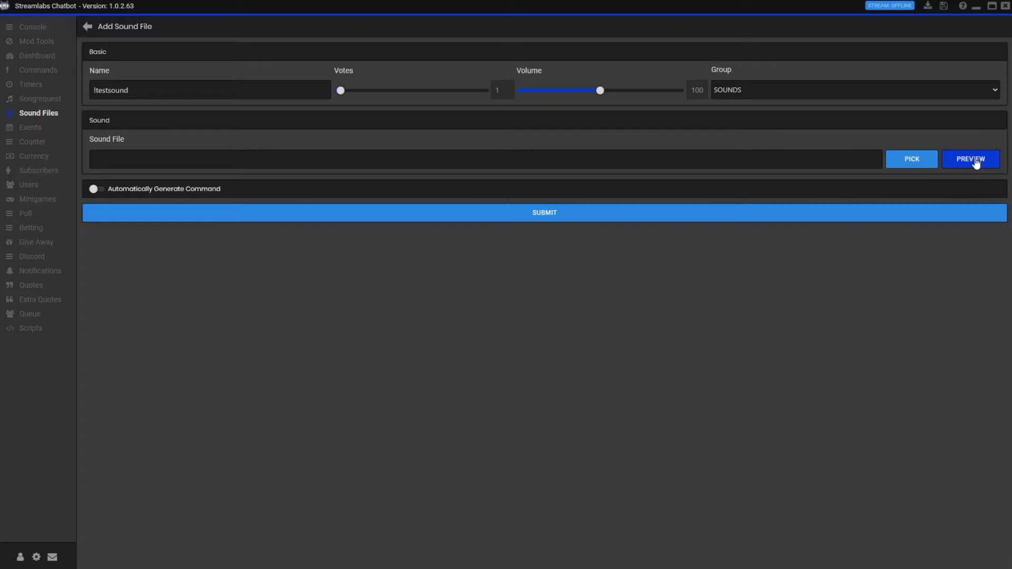
pyautogui.click(897, 160)
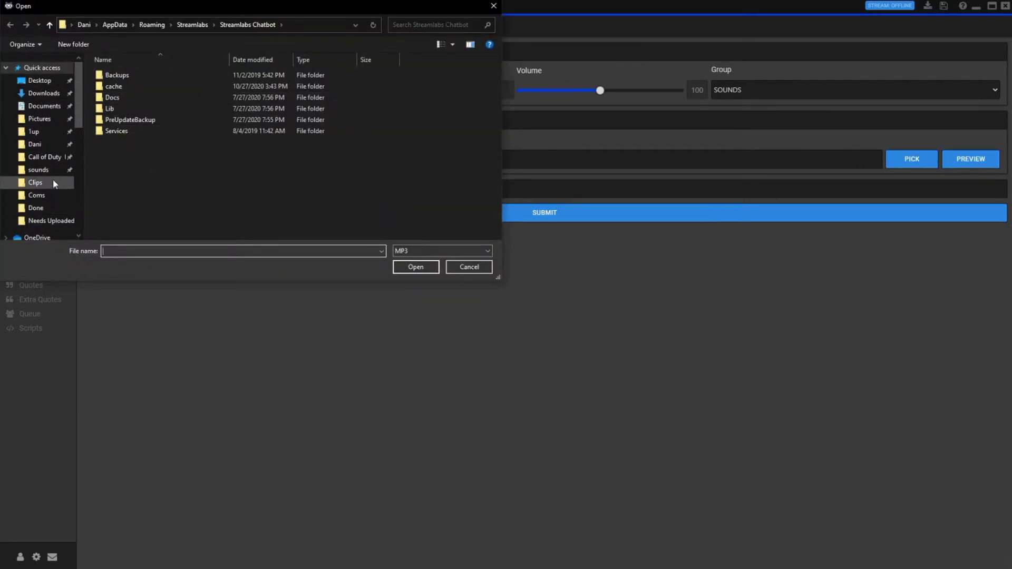
pyautogui.click(40, 170)
pyautogui.click(124, 120)
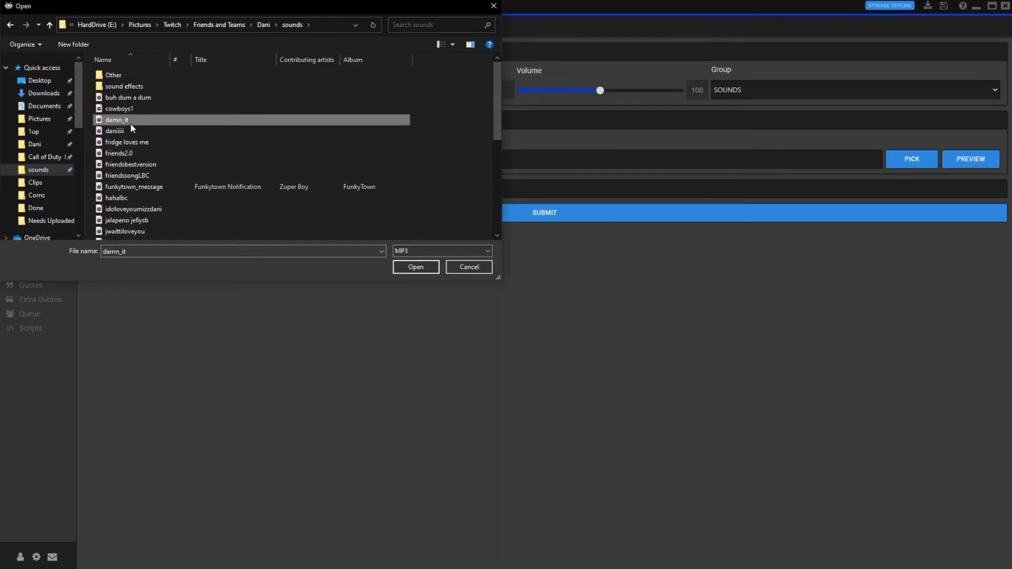
pyautogui.click(415, 267)
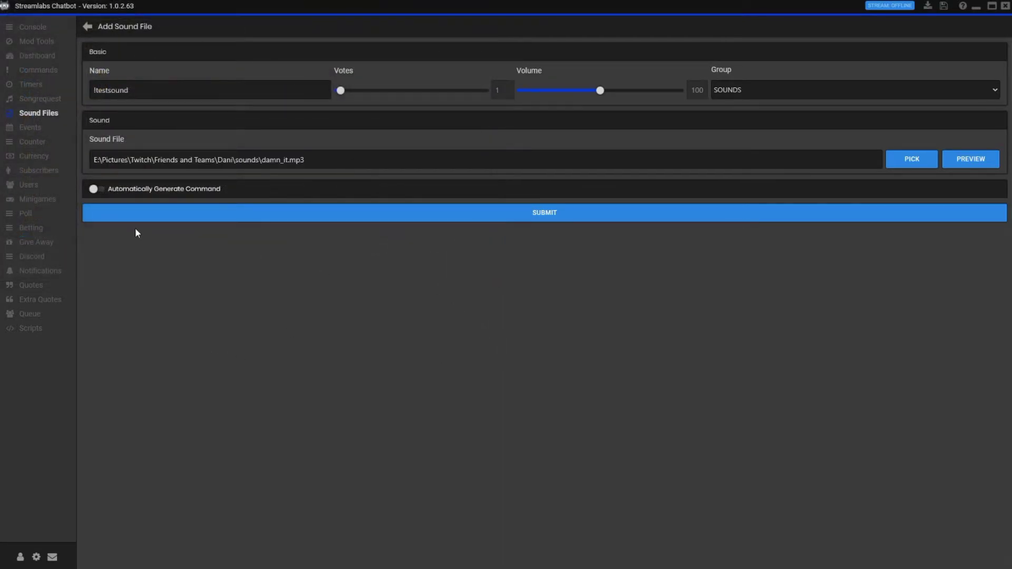
pyautogui.click(95, 188)
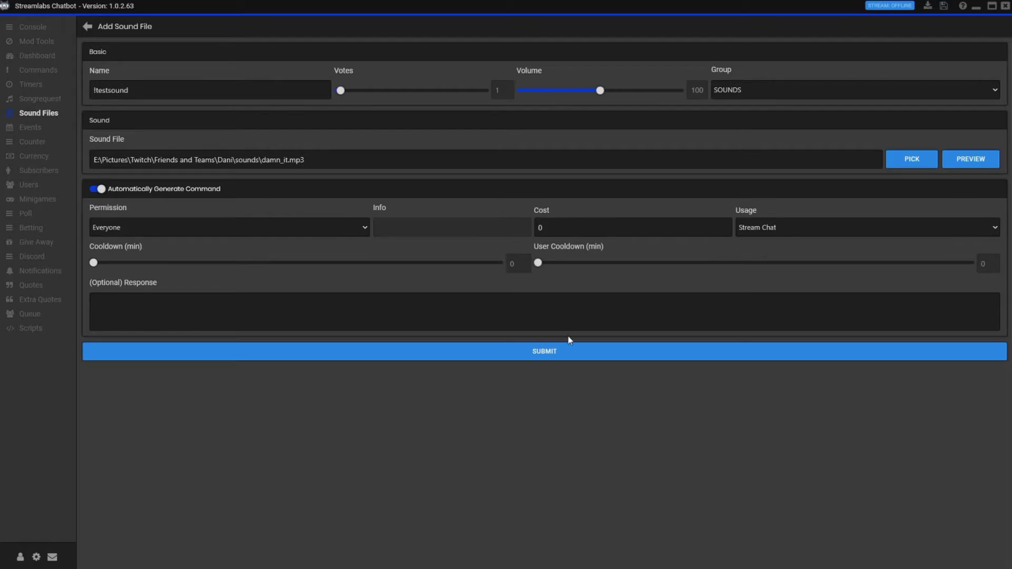
pyautogui.click(543, 353)
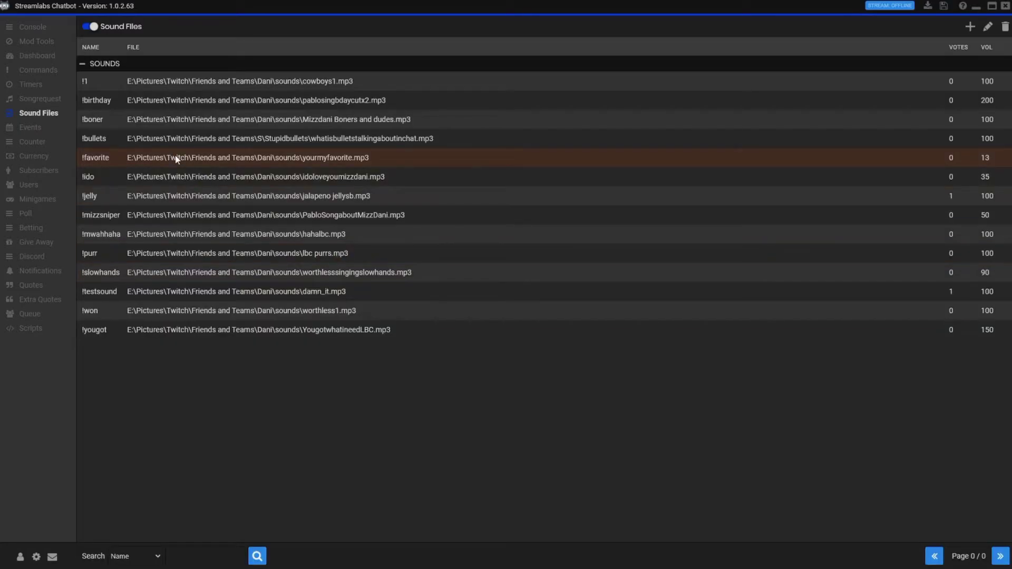
# - Send !testsound in the console chat
pyautogui.click(25, 32)
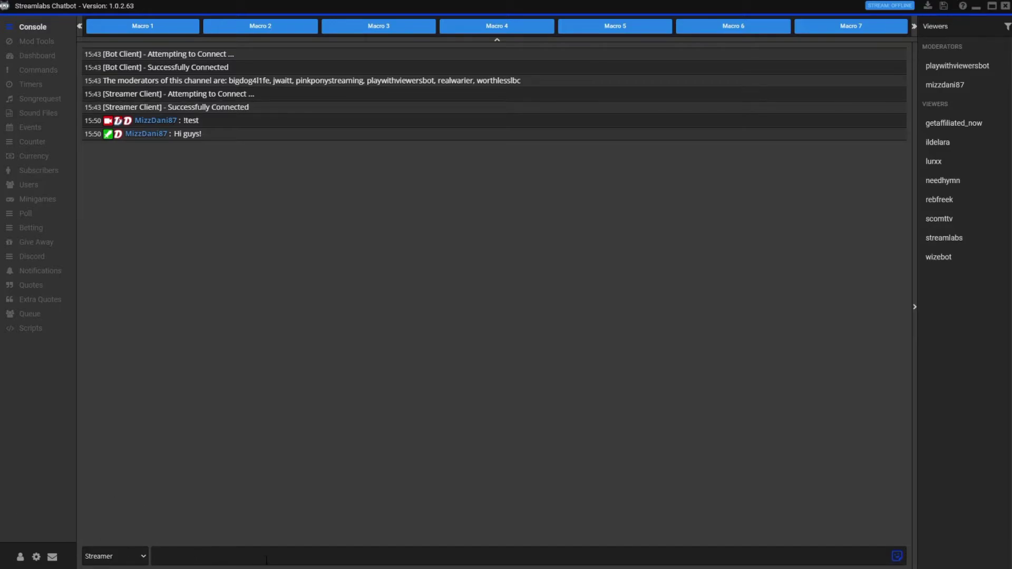
pyautogui.write('!testsound')
pyautogui.press('Return')
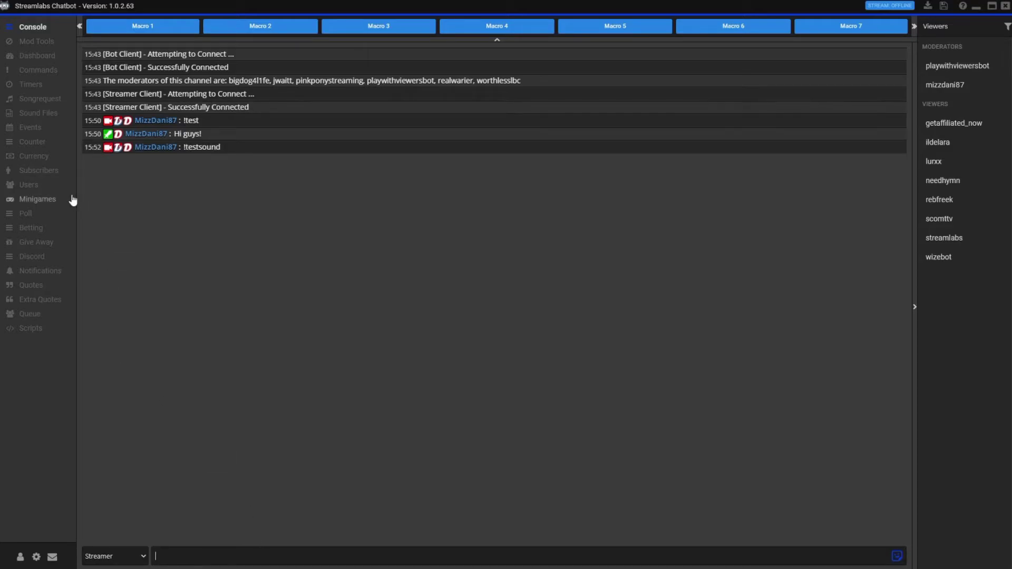
# - Check the Sound Files list, then send !won in the console chat
pyautogui.click(33, 115)
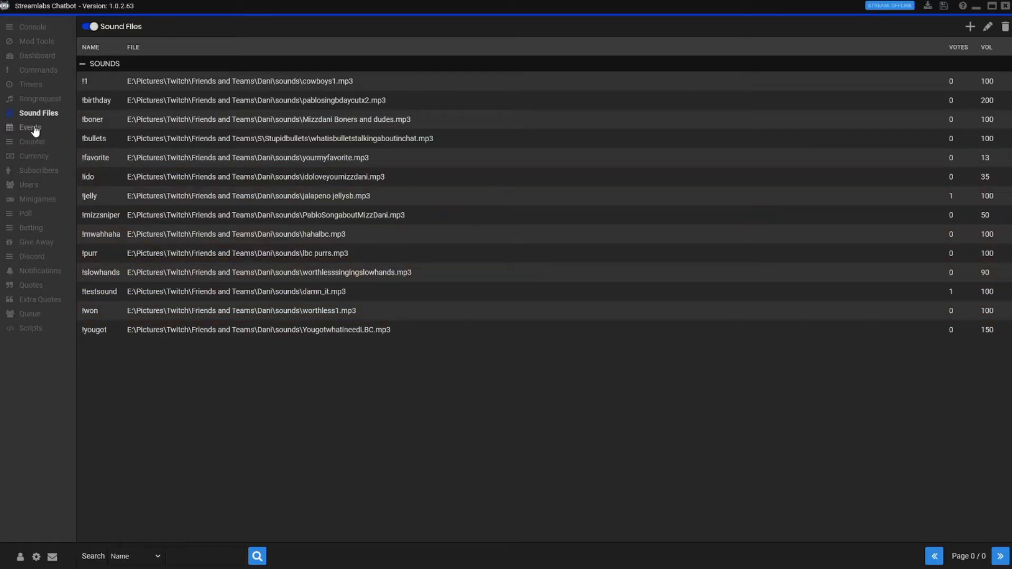
pyautogui.click(37, 27)
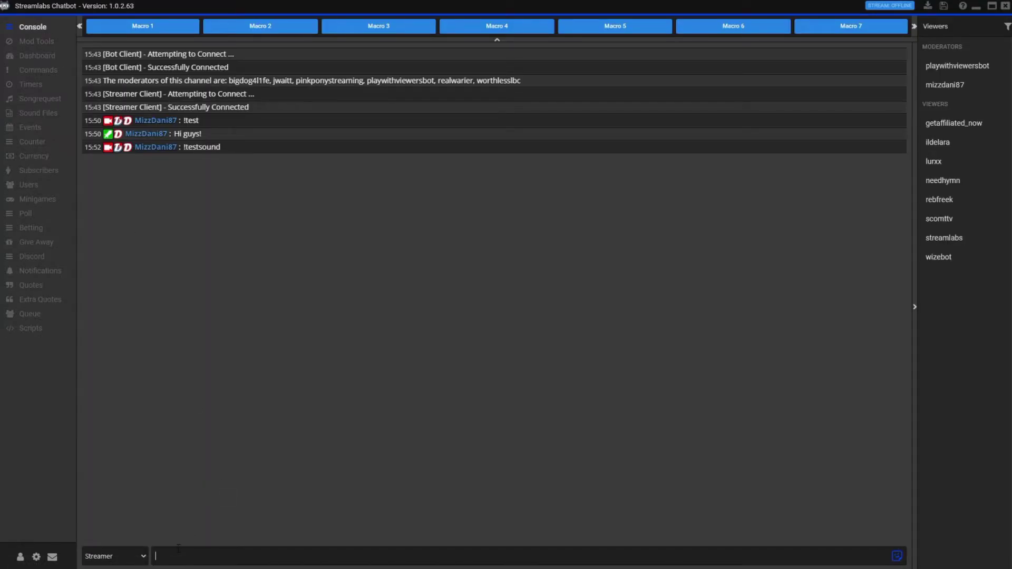
pyautogui.write('won')
pyautogui.press('Return')
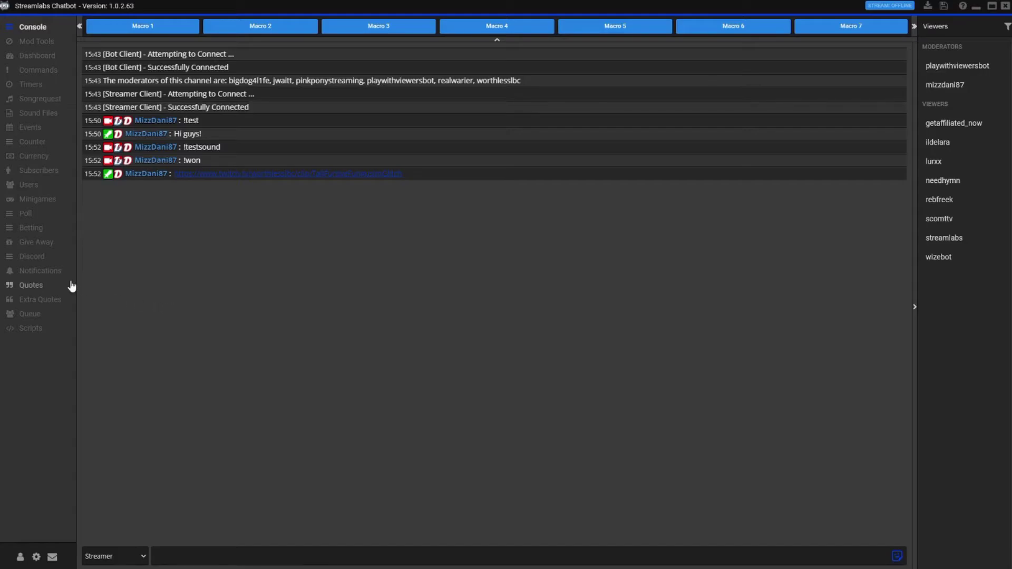
# - Open the last user event for editing, then go back to the four-event Events list
pyautogui.click(38, 131)
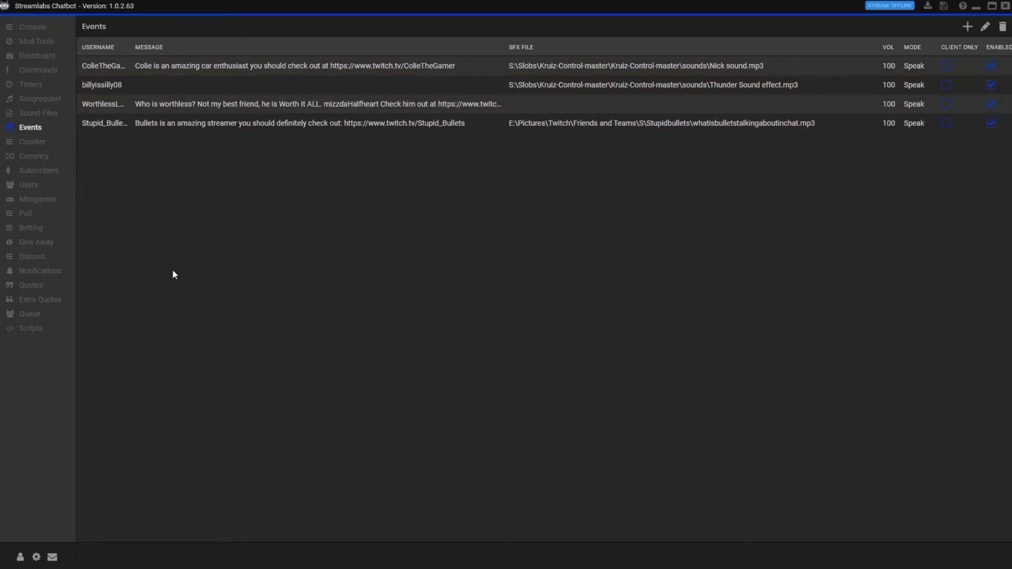
pyautogui.rightClick(205, 130)
pyautogui.click(185, 138)
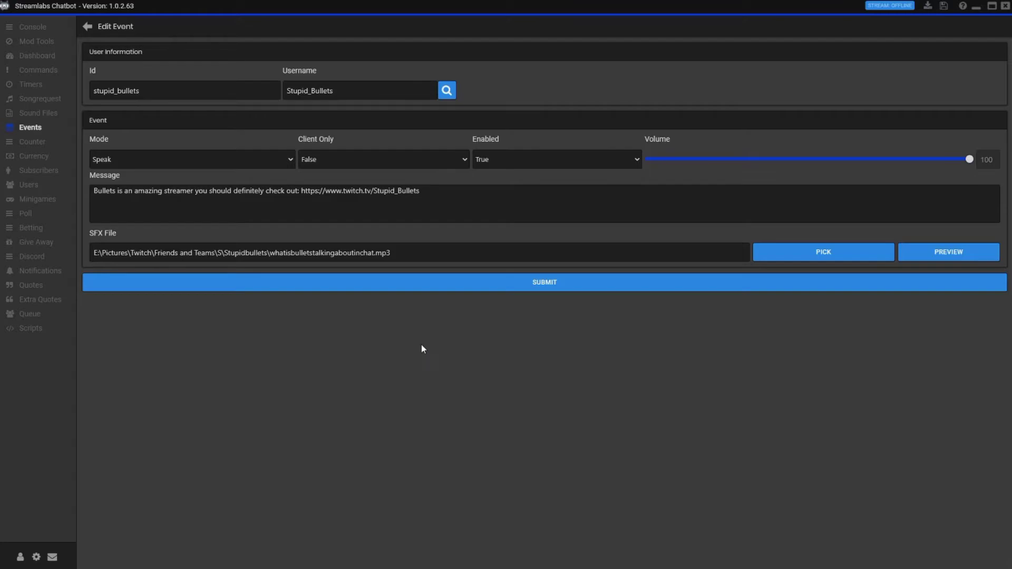
pyautogui.click(88, 27)
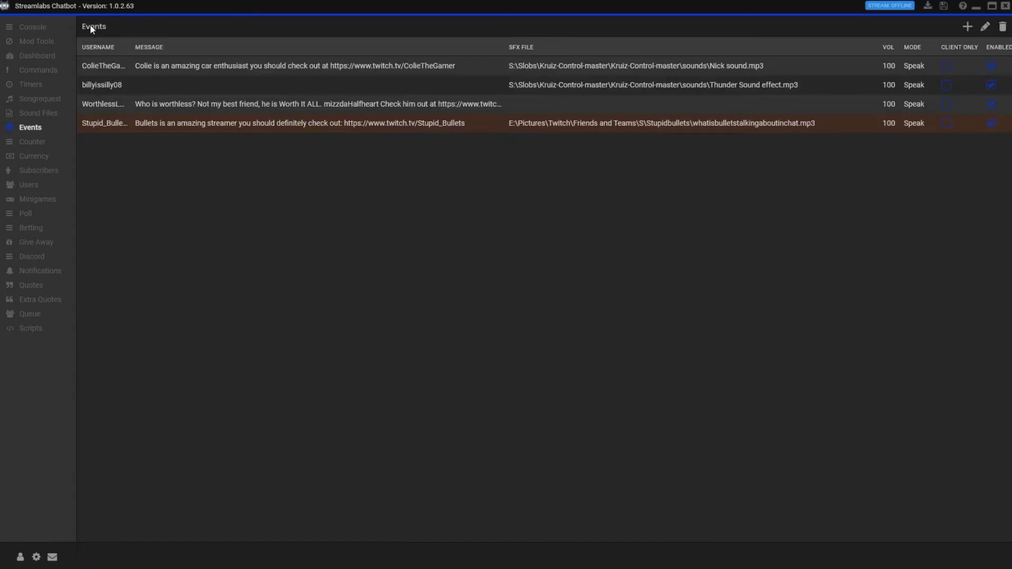
# - View the Counter page, then the Currency table of viewer ranks, points and hours
pyautogui.click(38, 150)
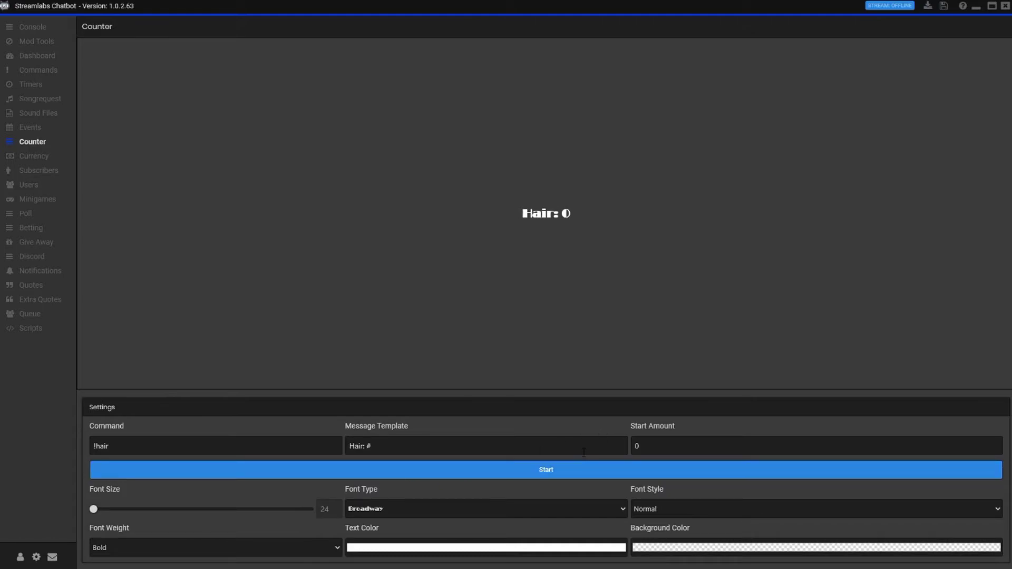
pyautogui.click(34, 162)
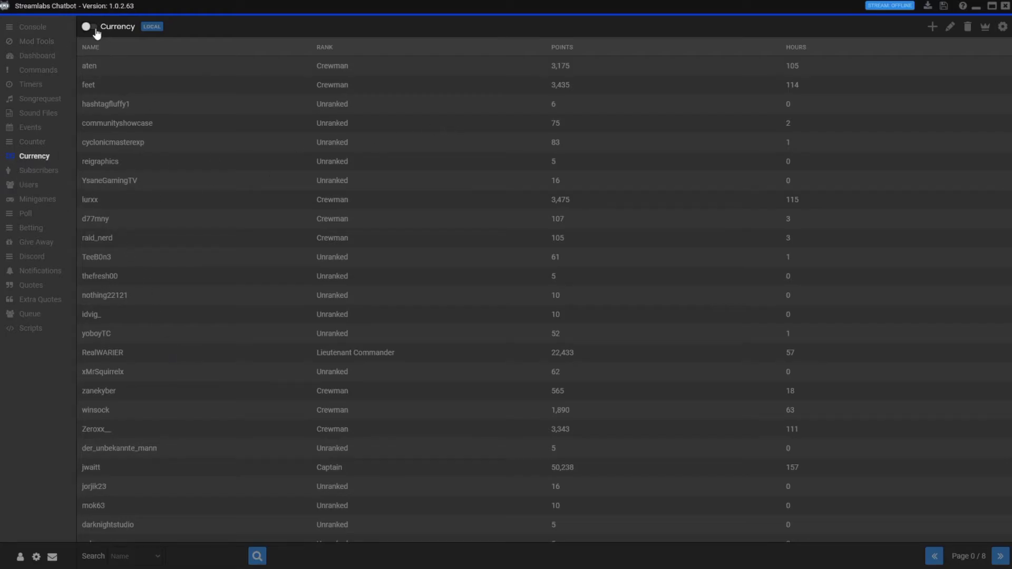
# - Open the Subscribers list and scroll through its table
pyautogui.click(42, 170)
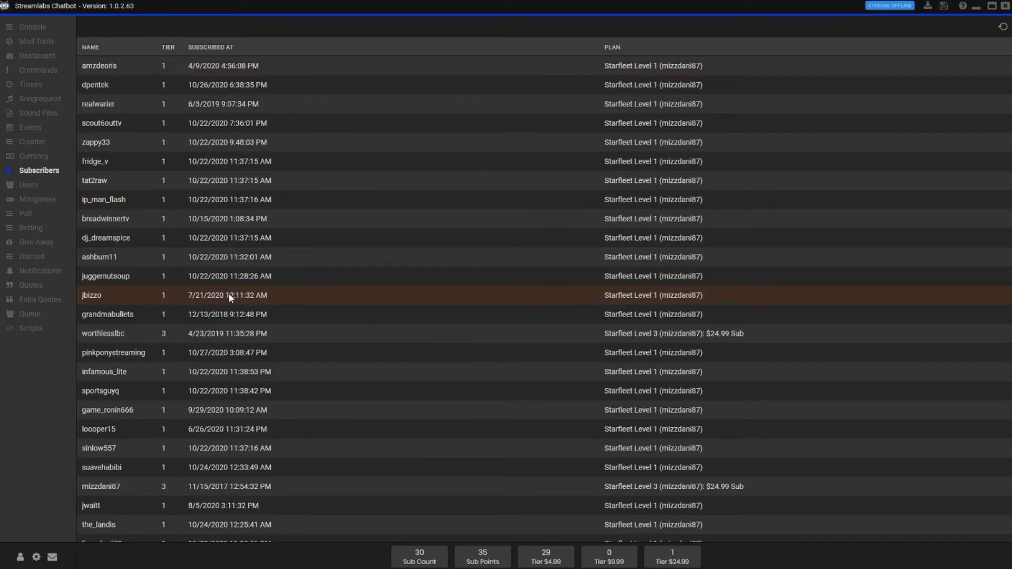
pyautogui.scroll(-2, 229, 297)
pyautogui.scroll(2, 232, 301)
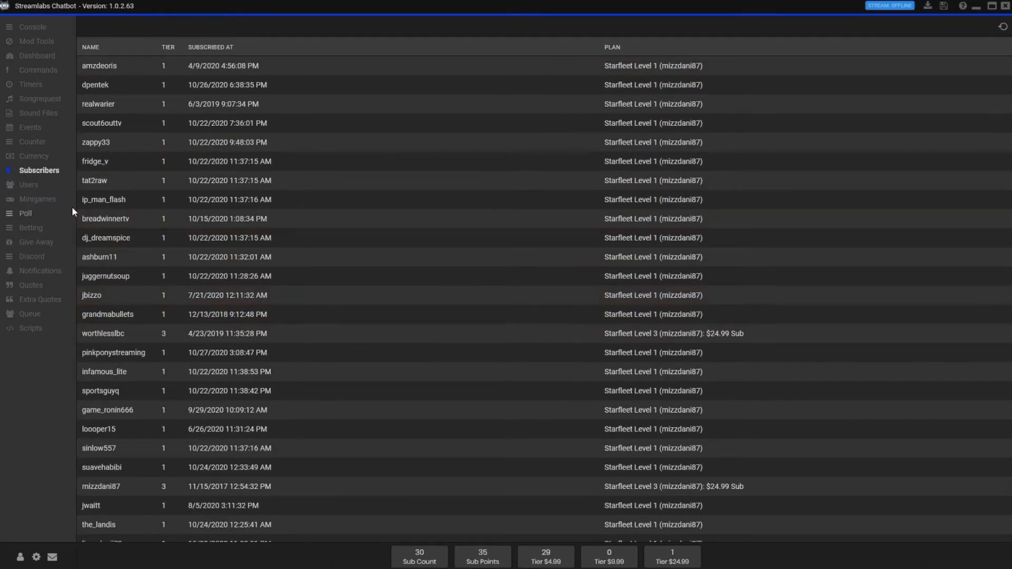
# - Open the Users list and scroll through the viewer records
pyautogui.click(41, 187)
pyautogui.scroll(-3, 214, 215)
pyautogui.scroll(3, 219, 264)
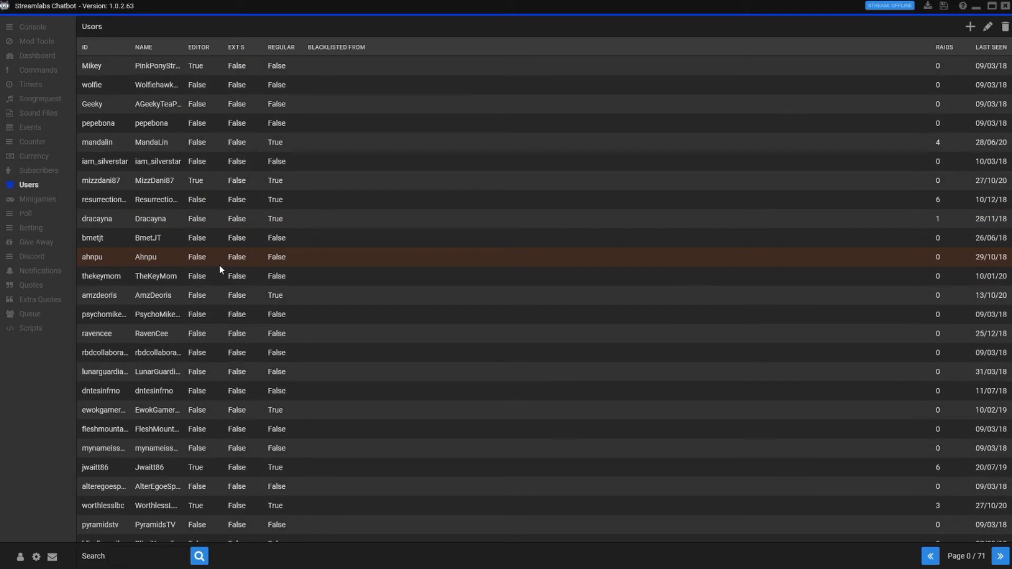
pyautogui.scroll(-10, 226, 292)
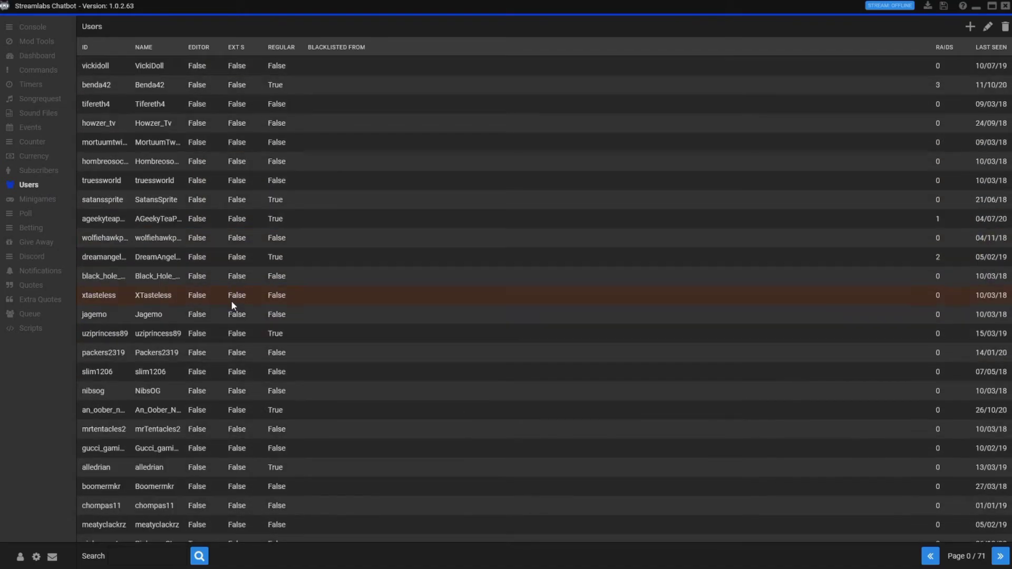
pyautogui.scroll(-13, 231, 300)
pyautogui.scroll(12, 490, 355)
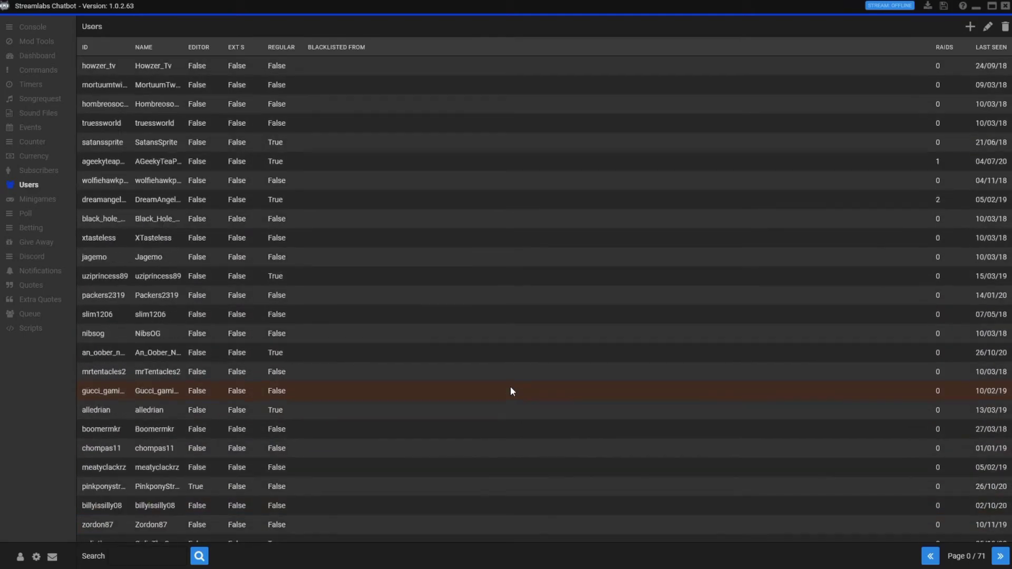
pyautogui.scroll(5, 510, 390)
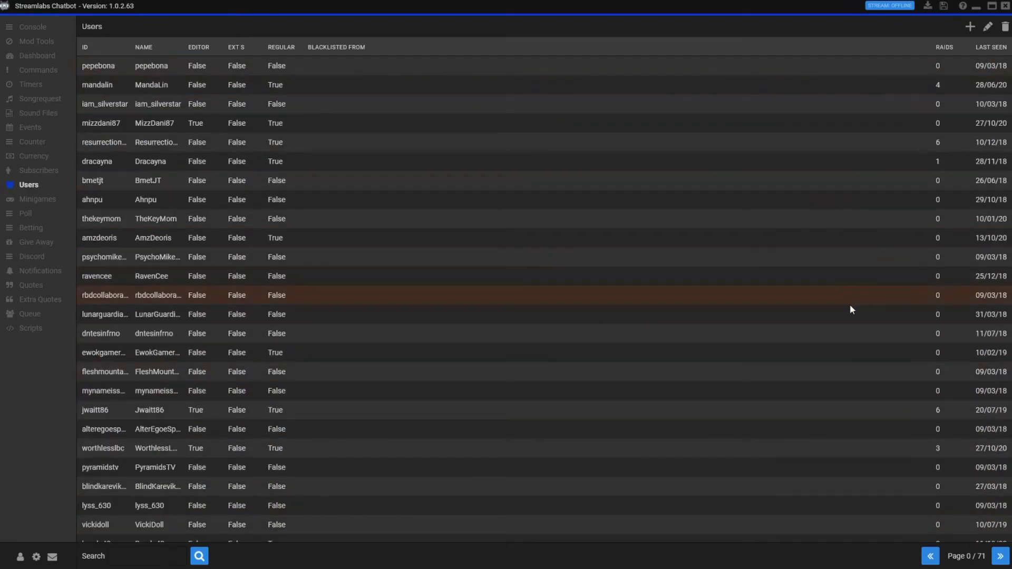
pyautogui.scroll(1, 851, 304)
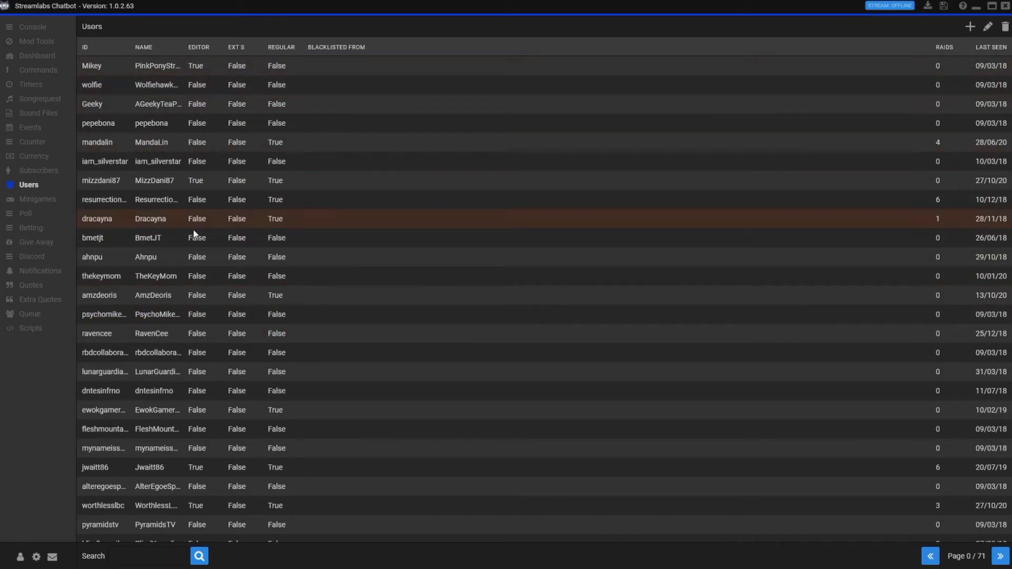
# - Search the Users list for the moderator's username
pyautogui.click(122, 556)
pyautogui.press('Return')
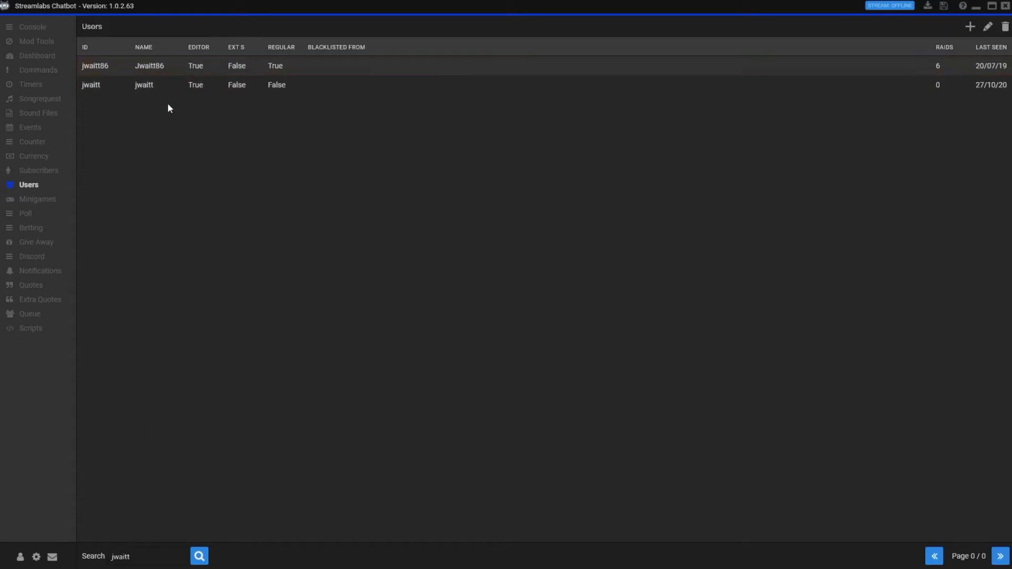
# - Edit the moderator's record, set Editor to True, and submit it
pyautogui.click(161, 83)
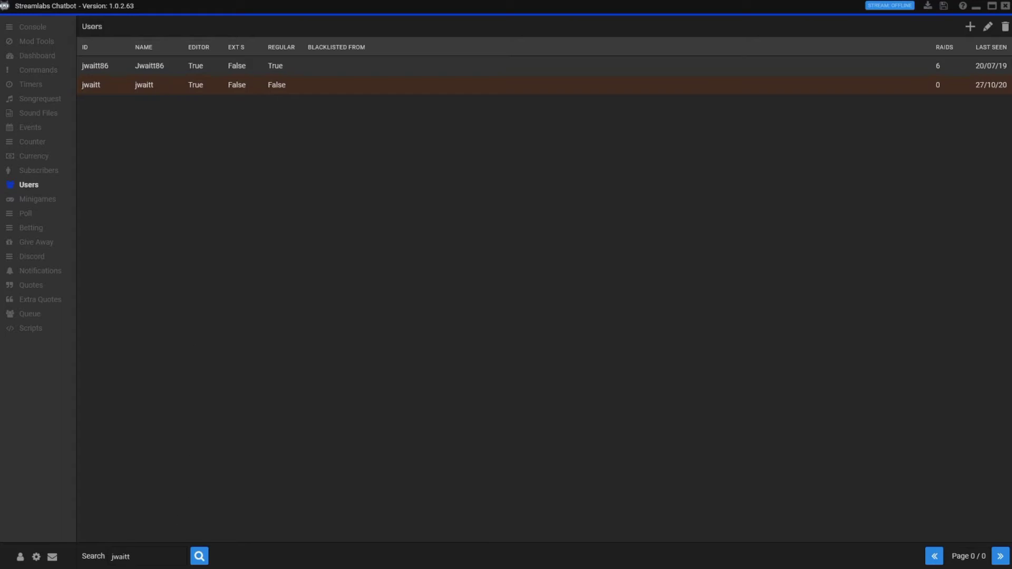
pyautogui.rightClick(163, 85)
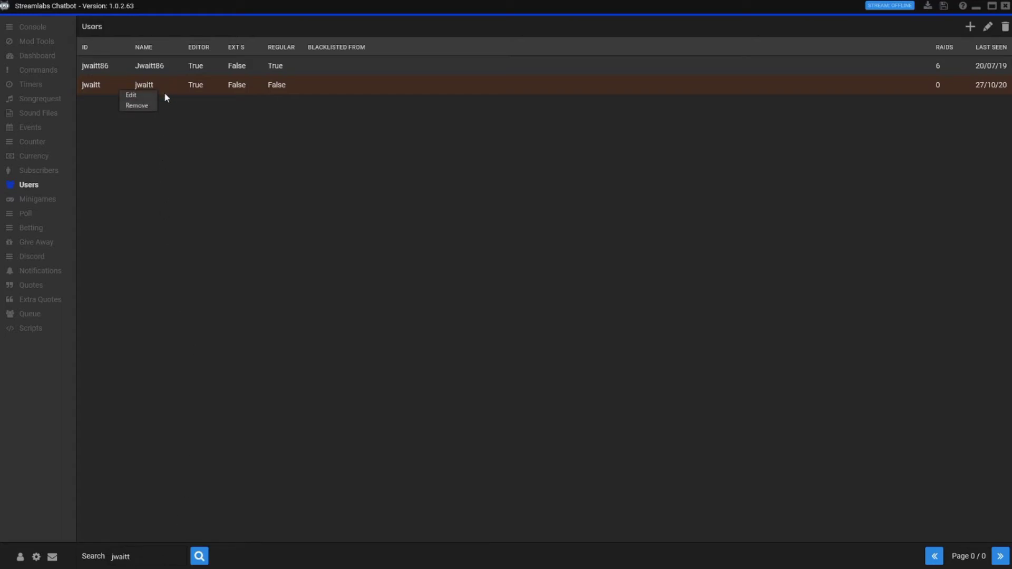
pyautogui.click(159, 95)
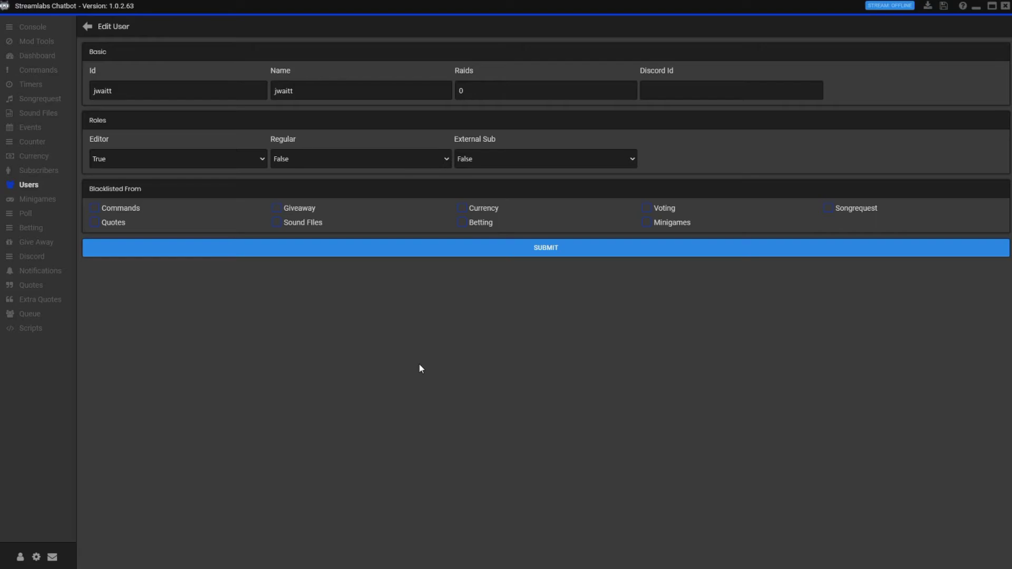
pyautogui.click(533, 252)
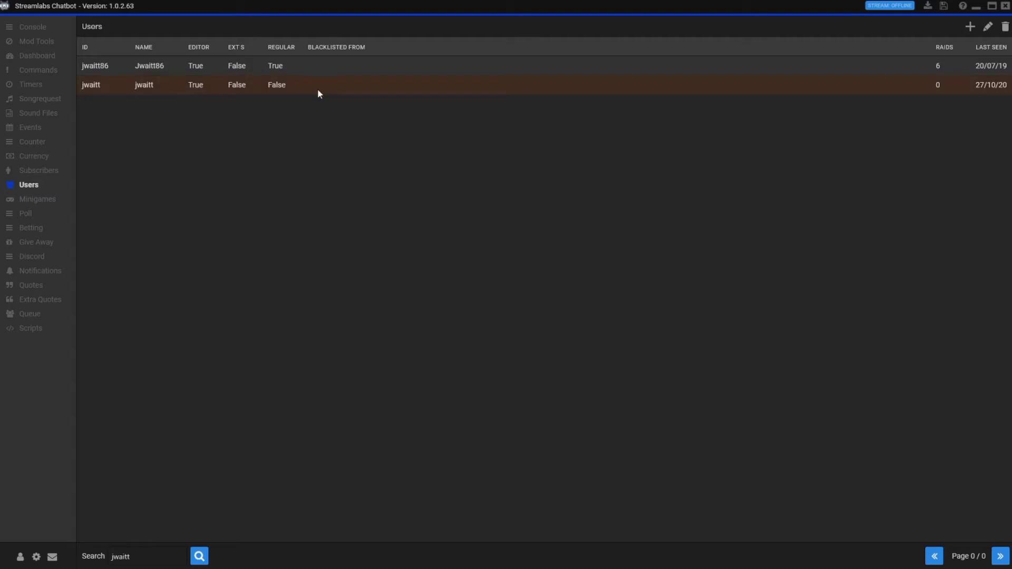
pyautogui.moveTo(138, 557); pyautogui.dragTo(97, 558)
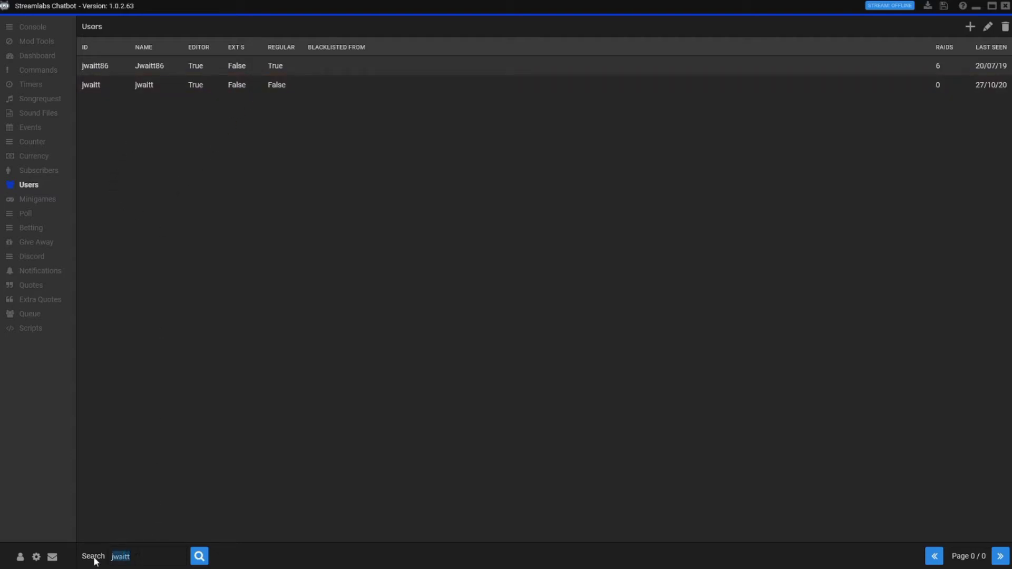
# - Step through Minigames, Poll, Betting and Give Away, then view the Discord settings
pyautogui.click(48, 207)
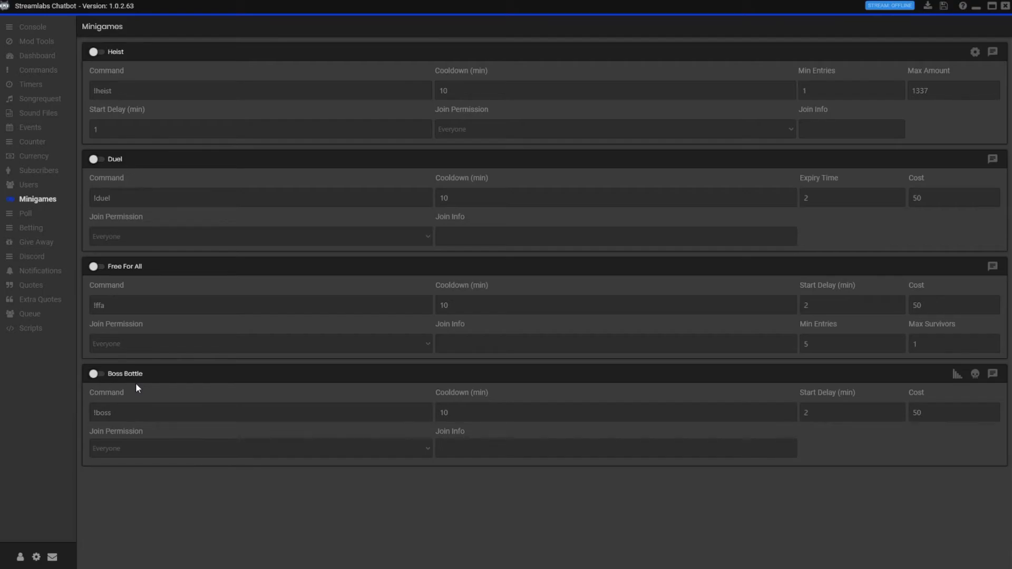
pyautogui.click(41, 220)
pyautogui.click(44, 230)
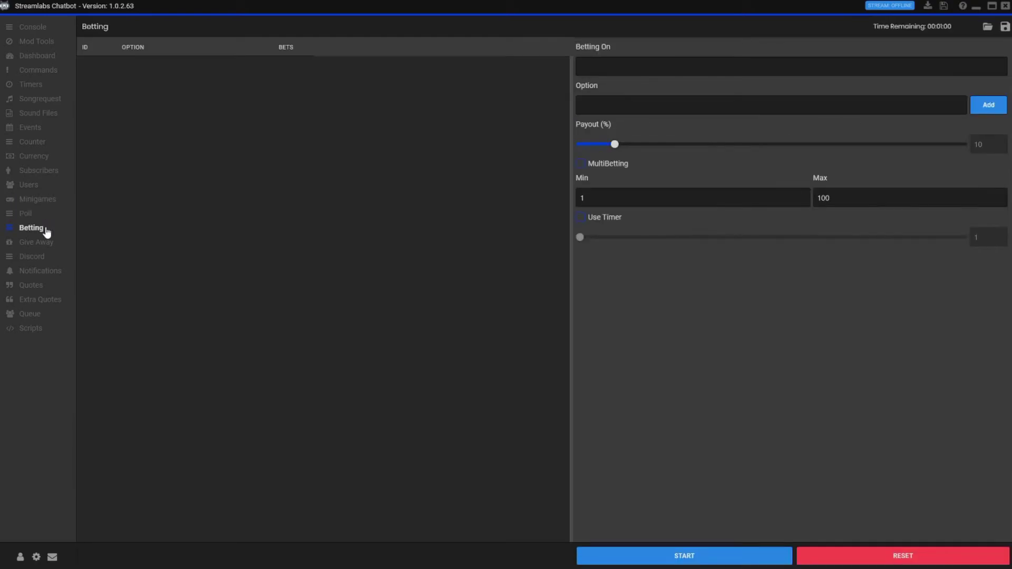
pyautogui.click(46, 247)
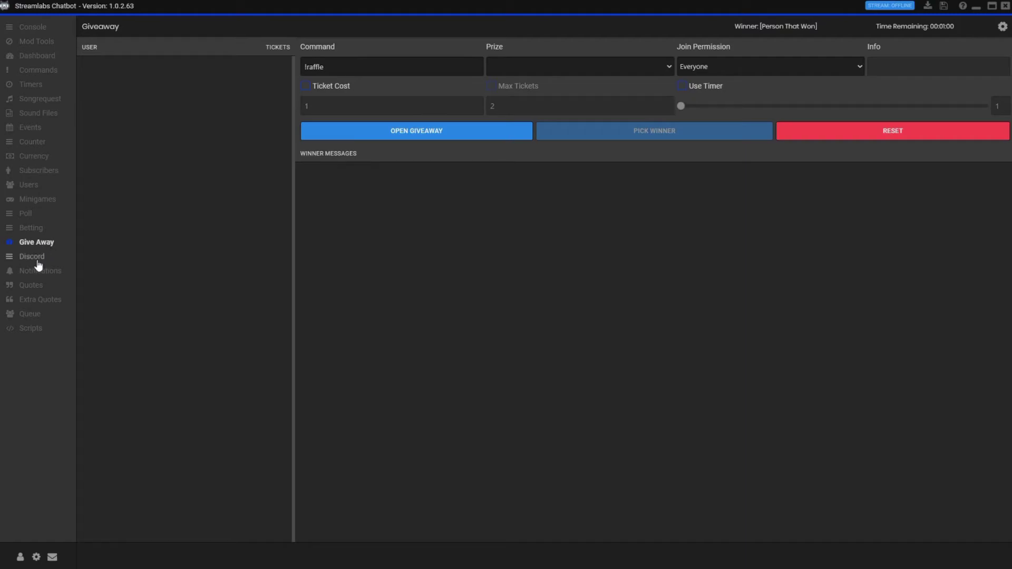
pyautogui.click(36, 262)
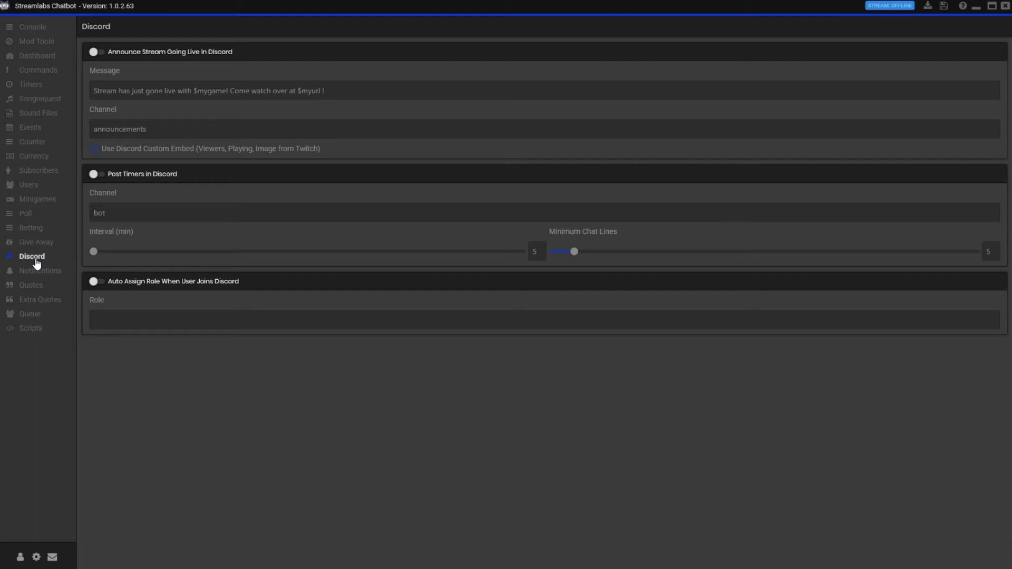
# - Inspect the Notifications Follow Custom Reply emote, then view the empty Quotes list (Page 0 / 0)
pyautogui.click(42, 272)
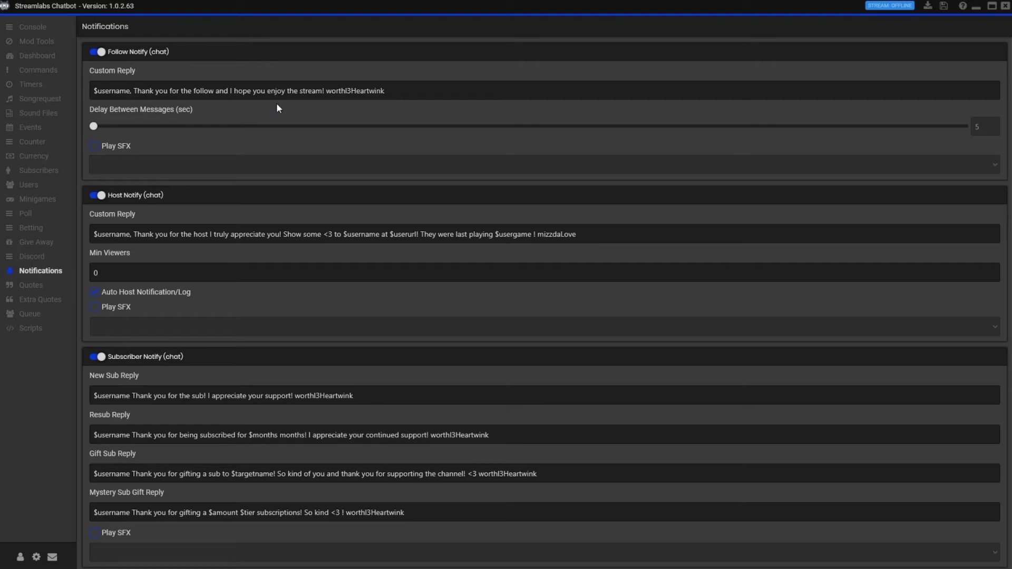
pyautogui.moveTo(325, 90); pyautogui.dragTo(388, 90)
pyautogui.click(394, 92)
pyautogui.click(29, 287)
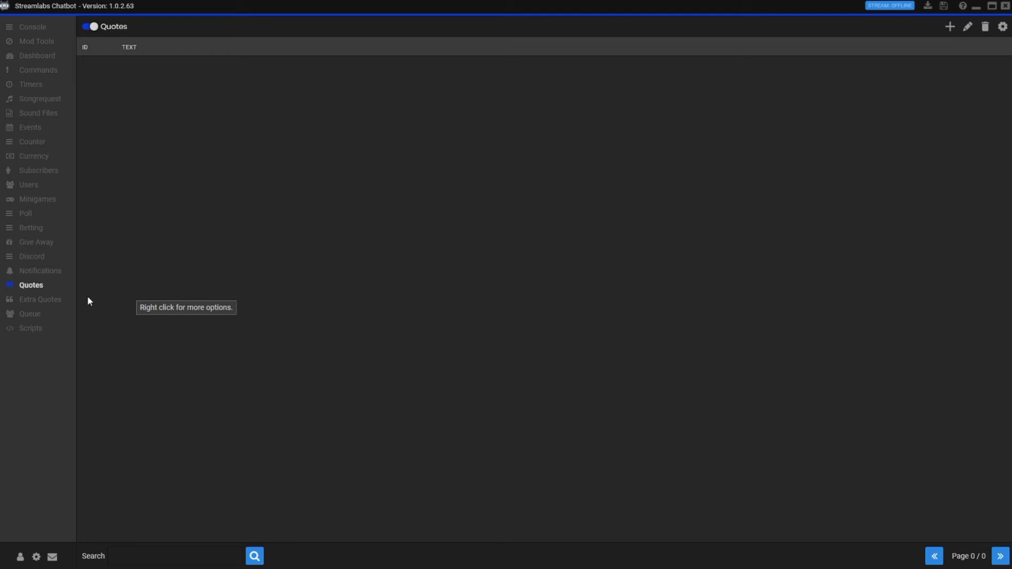
# - Visit Extra Quotes, Quotes and Queue, then view Scripts with Caster Overlay 1.1.6
pyautogui.click(38, 302)
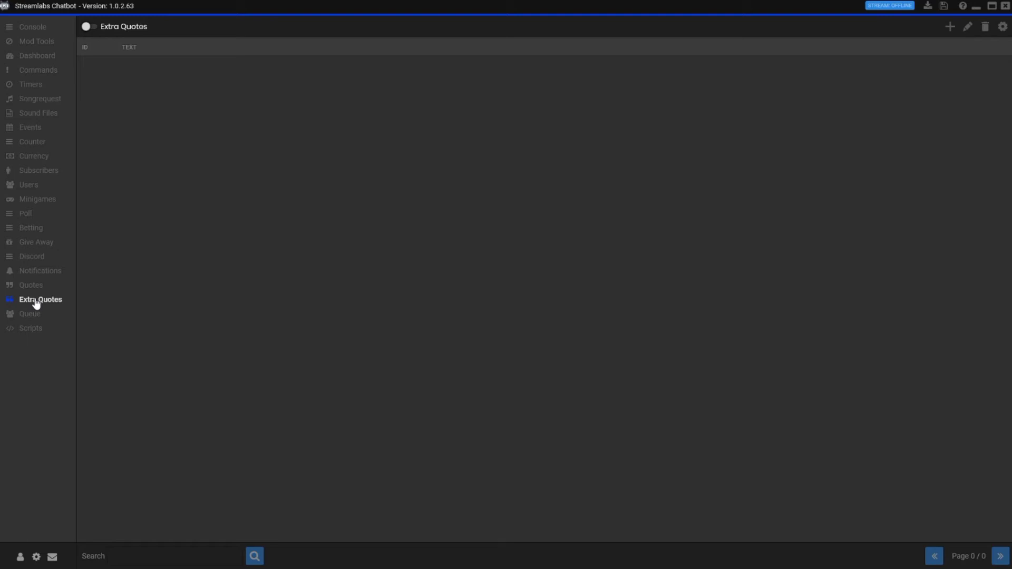
pyautogui.click(30, 290)
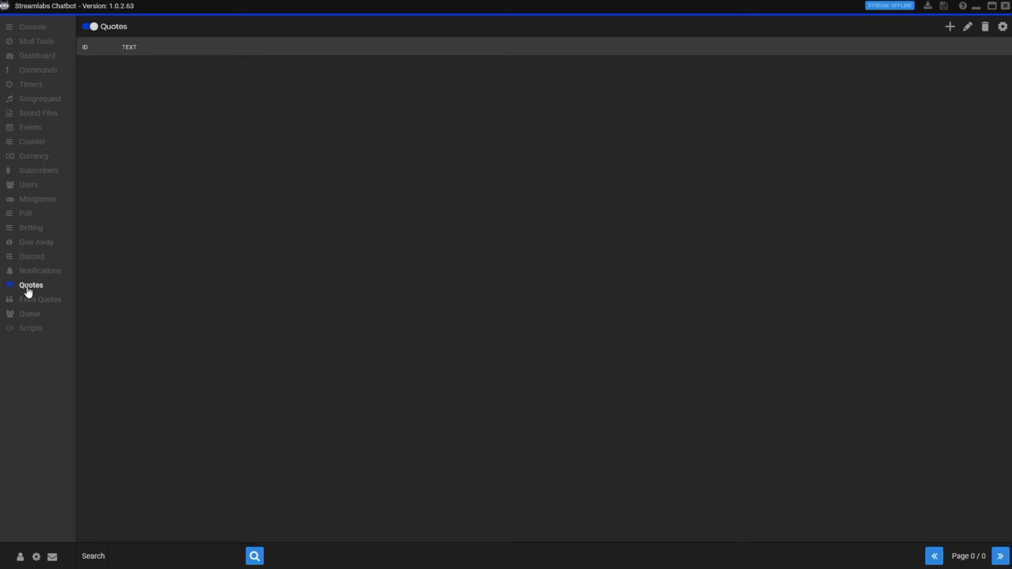
pyautogui.click(32, 315)
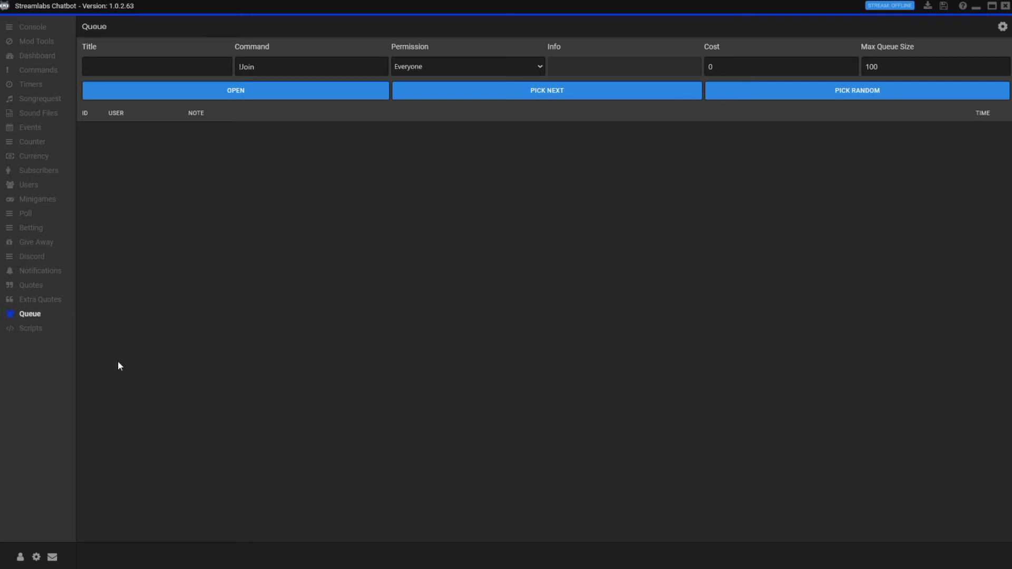
pyautogui.click(29, 331)
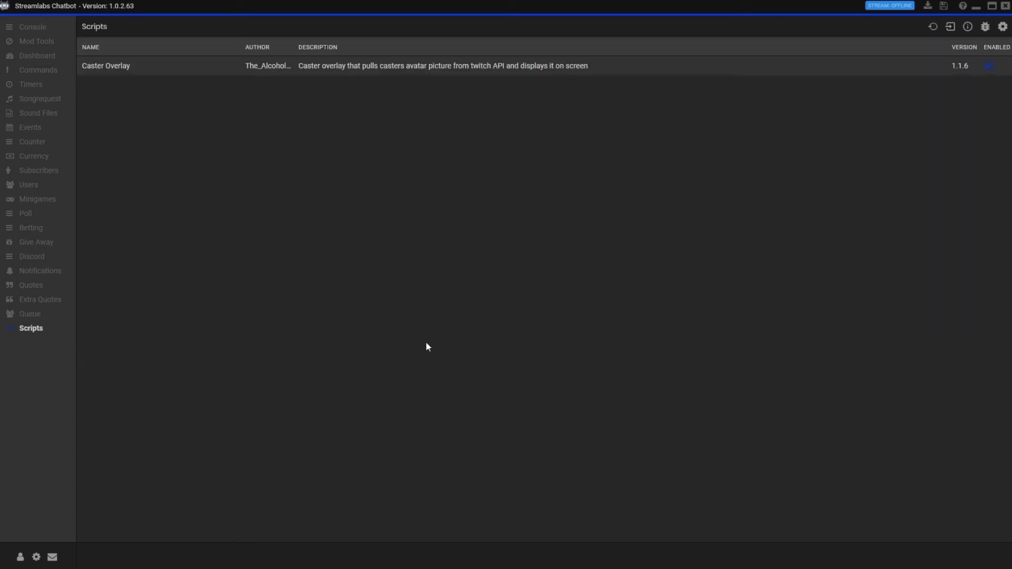
# - In the Console, send !so with the moderator's username to post a shout-out
pyautogui.click(46, 28)
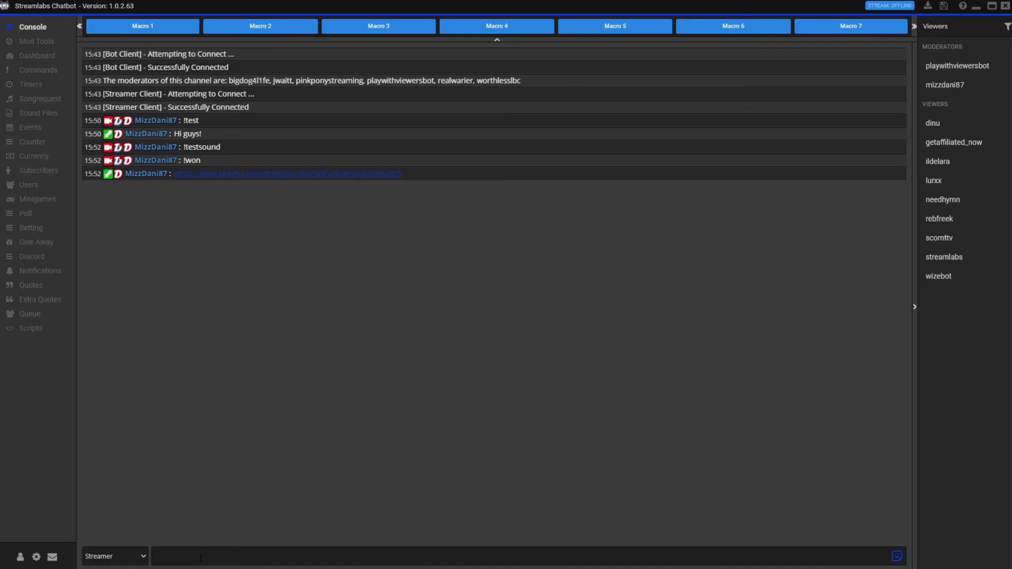
pyautogui.press('Return')
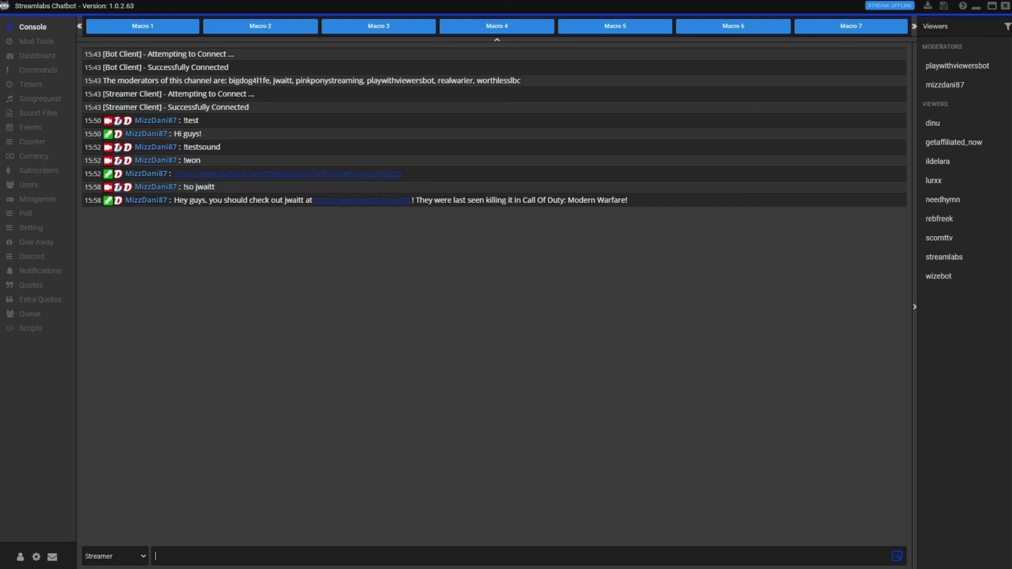
# - Send !1up in the console chat to post the Discord invite and clip link
pyautogui.write('1up')
pyautogui.press('Return')
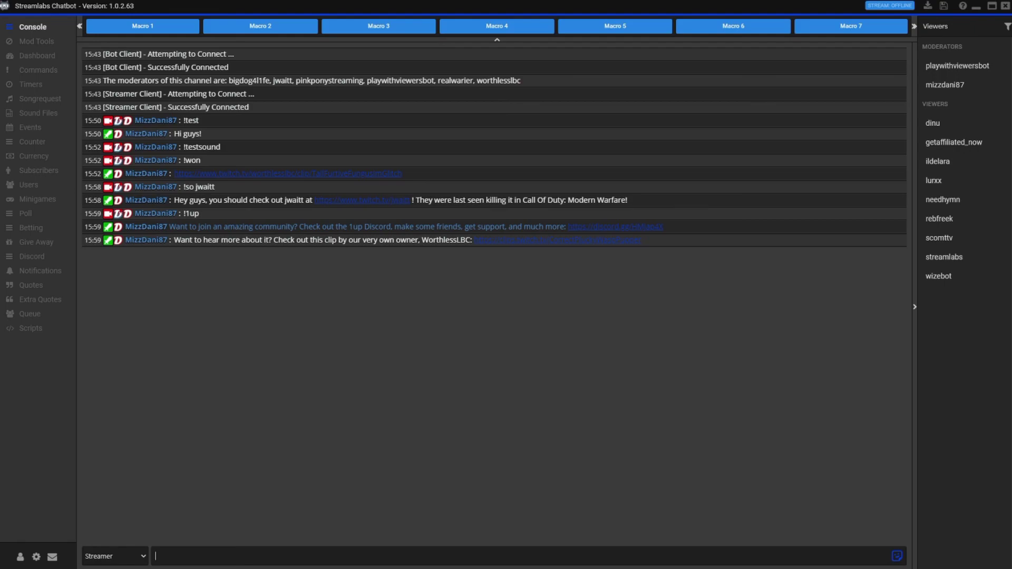